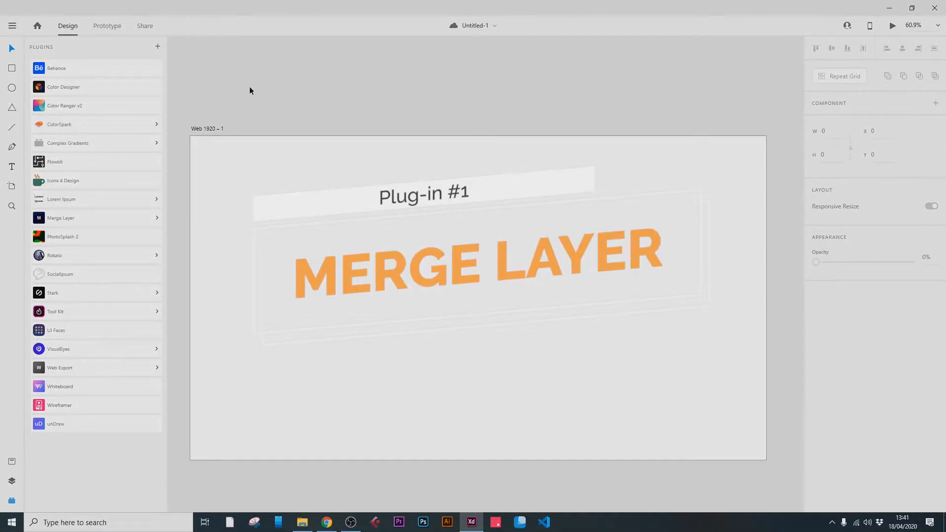
Draw two overlapping rectangles on the artboard, the second about 220 by 270, and place a copy of the second up and to its right.
click(12, 68)
mouse_move(305, 208)
mouse_down()
mouse_move(329, 244)
mouse_move(371, 272)
mouse_up()
mouse_move(408, 235)
mouse_down()
mouse_move(336, 307)
mouse_move(341, 314)
mouse_up()
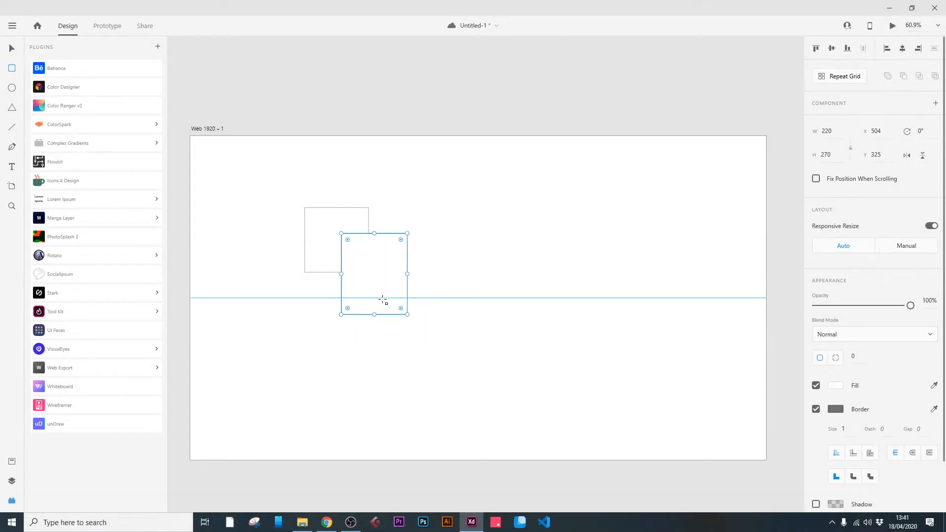
key(v)
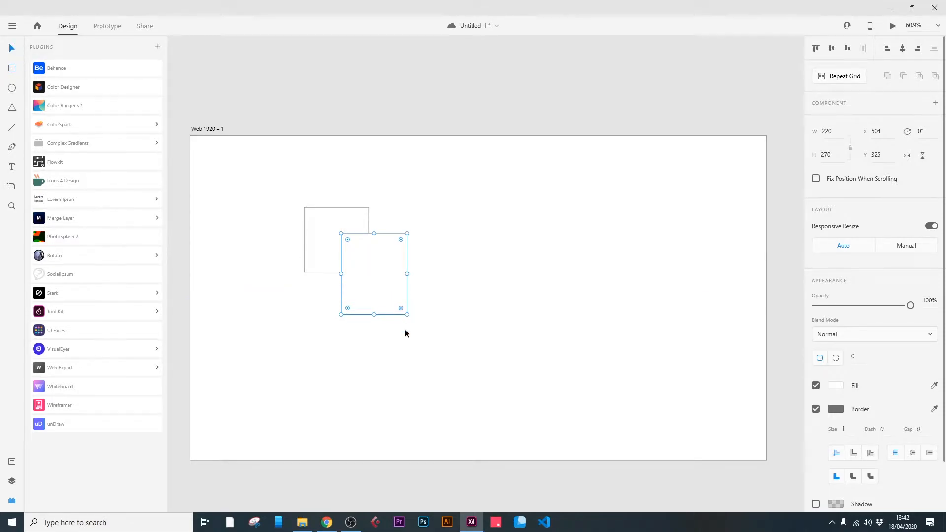
alt+drag(368, 288, 428, 253)
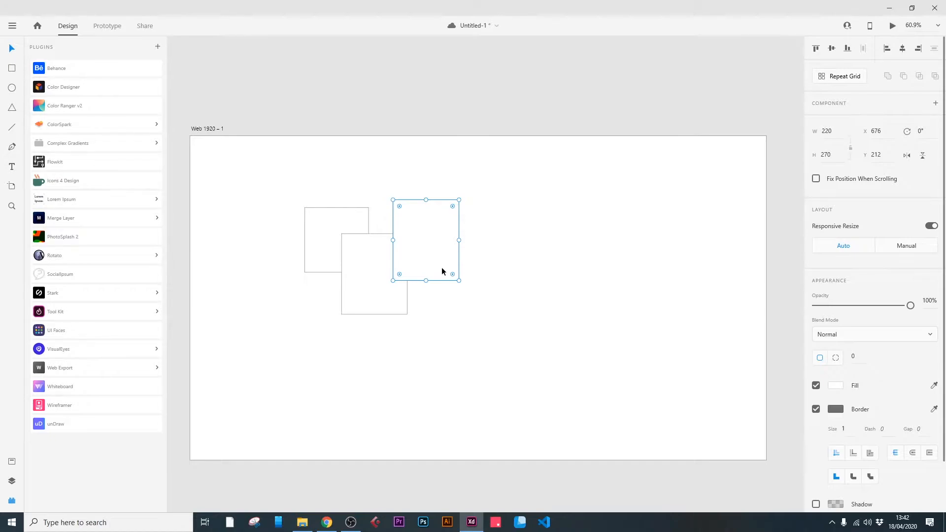
Fill the lower middle rectangle with the dark red #842A2A.
click(372, 299)
click(836, 385)
click(745, 368)
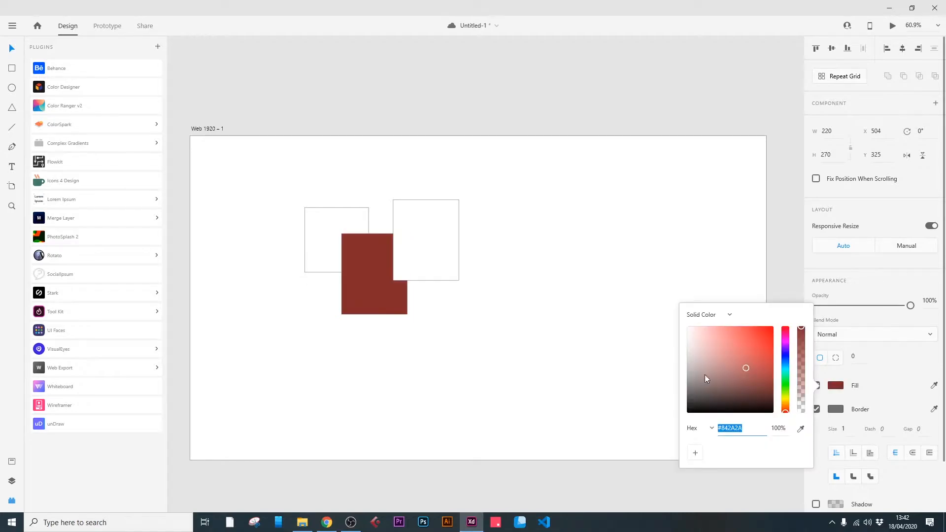
click(278, 195)
Group the three rectangles and check the new group in the layers list.
drag(264, 176, 509, 334)
click(12, 481)
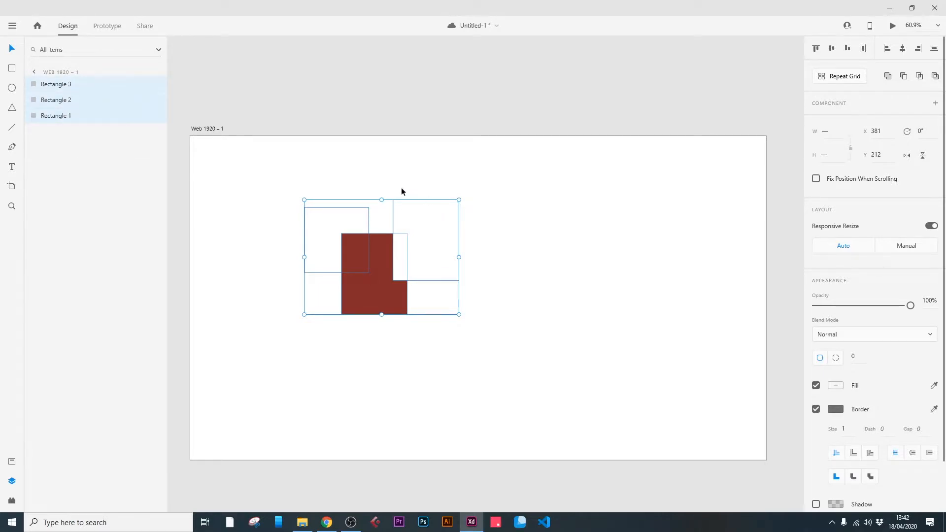
right_click(385, 259)
click(413, 166)
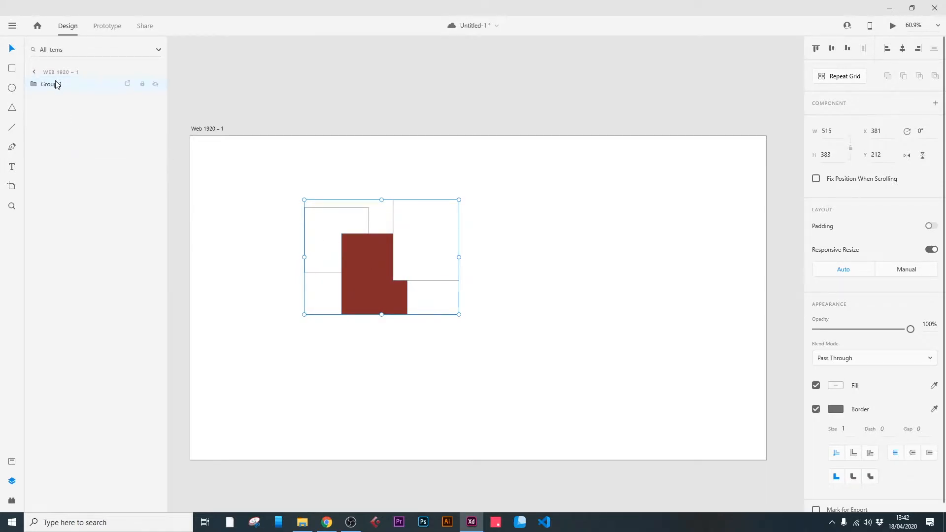
click(33, 84)
click(32, 85)
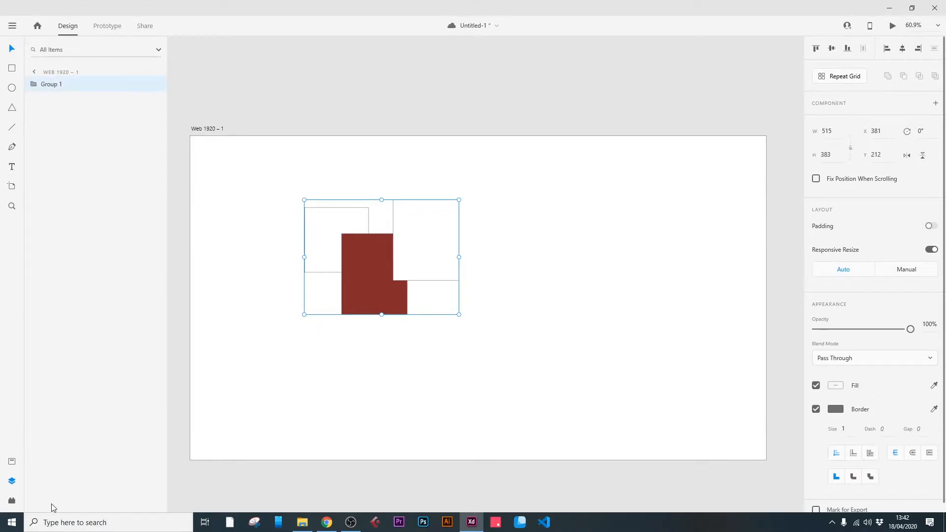
Merge the group of rectangles into a single layer with the Merge Layer plugin.
click(12, 501)
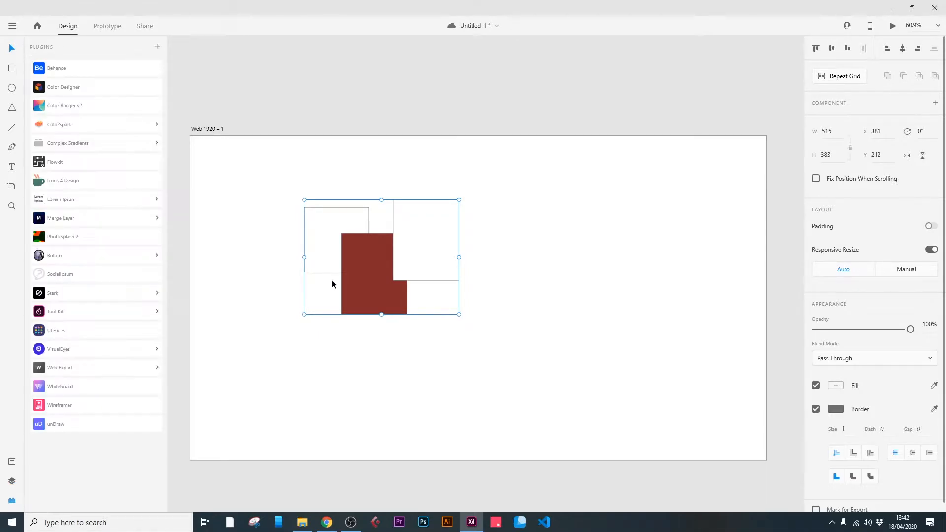
click(86, 223)
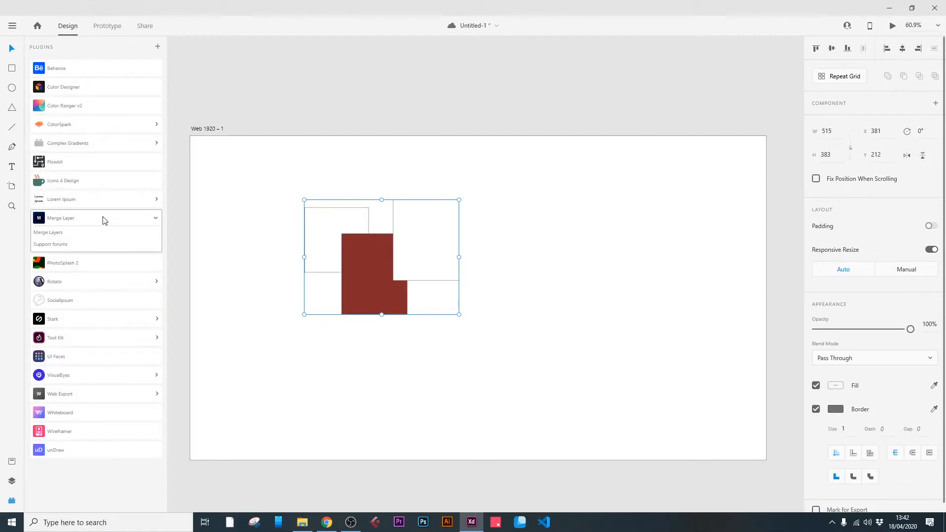
click(83, 236)
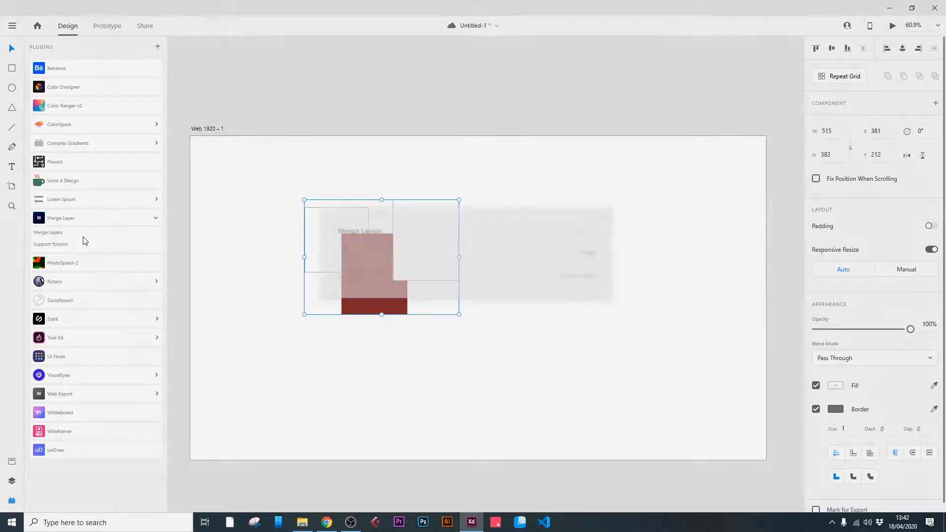
click(591, 260)
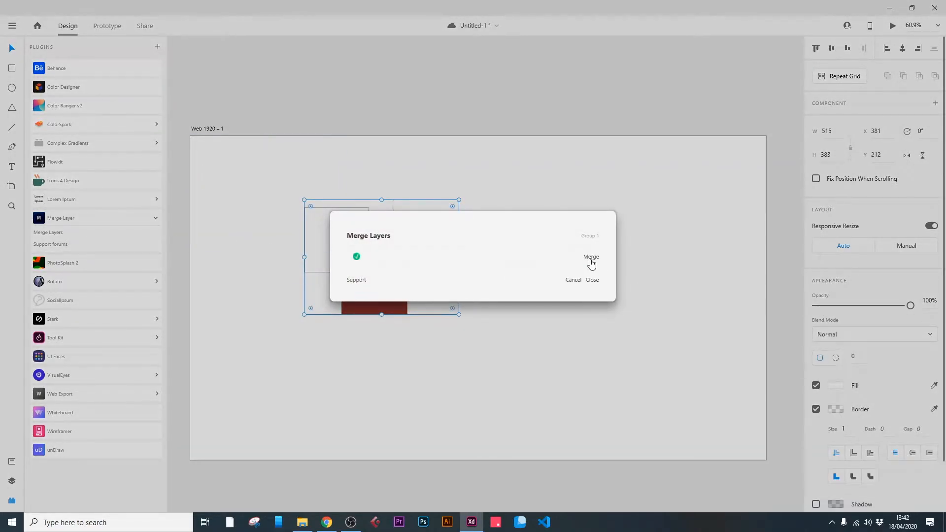
click(592, 281)
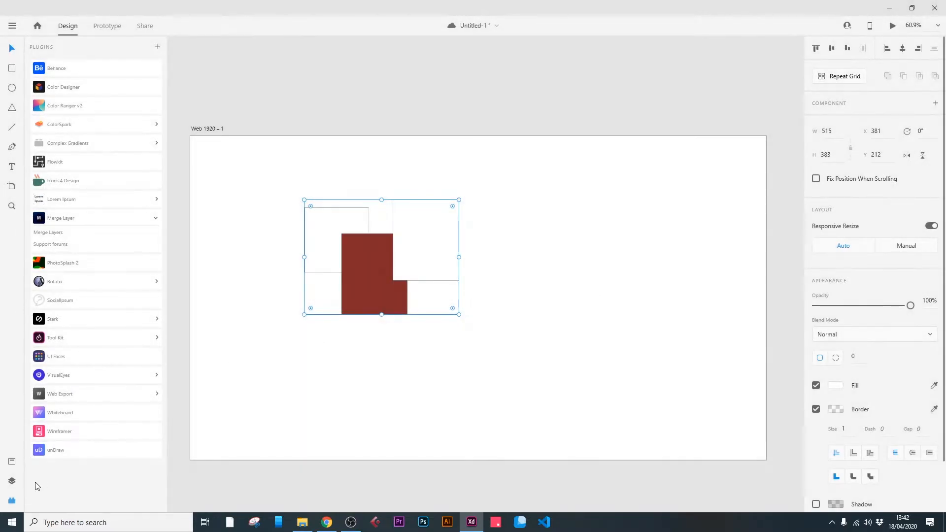
Inspect the merged layer in the layers list and select the merged shape on the artboard.
click(11, 481)
double_click(43, 87)
key(Return)
click(585, 235)
click(422, 266)
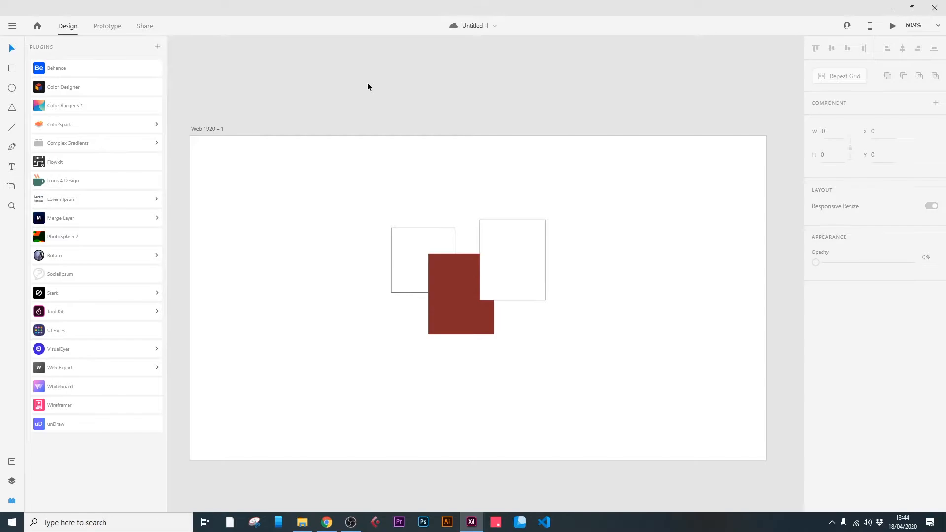
Export the Web 1920 – 1 artboard as a web page with the Web Export plugin.
click(205, 128)
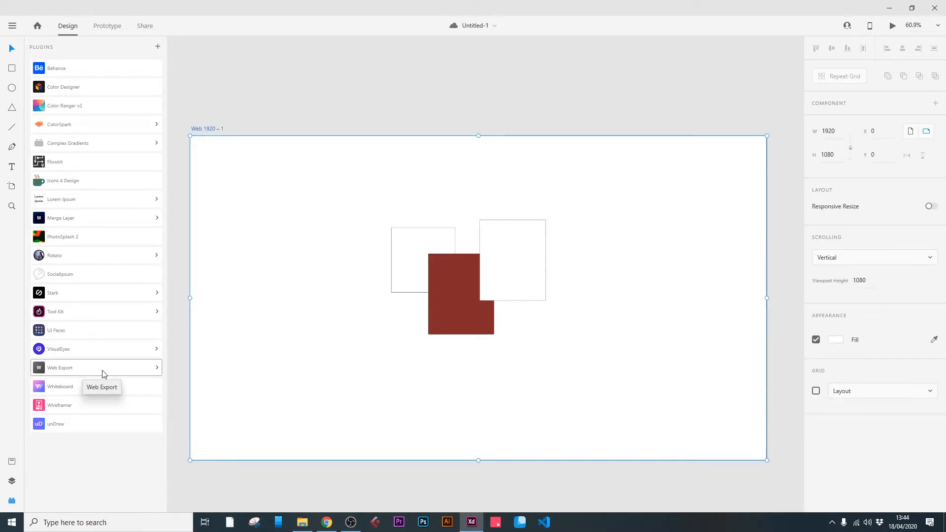
click(103, 373)
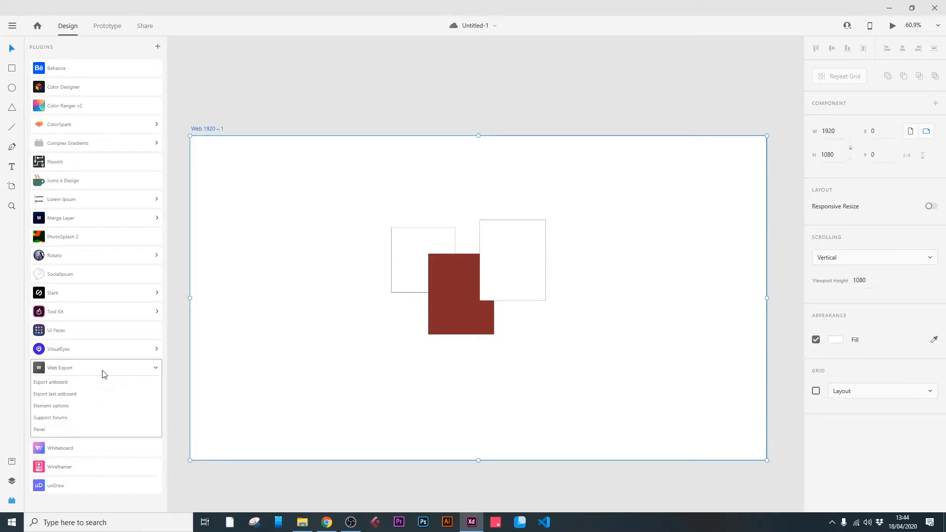
click(63, 383)
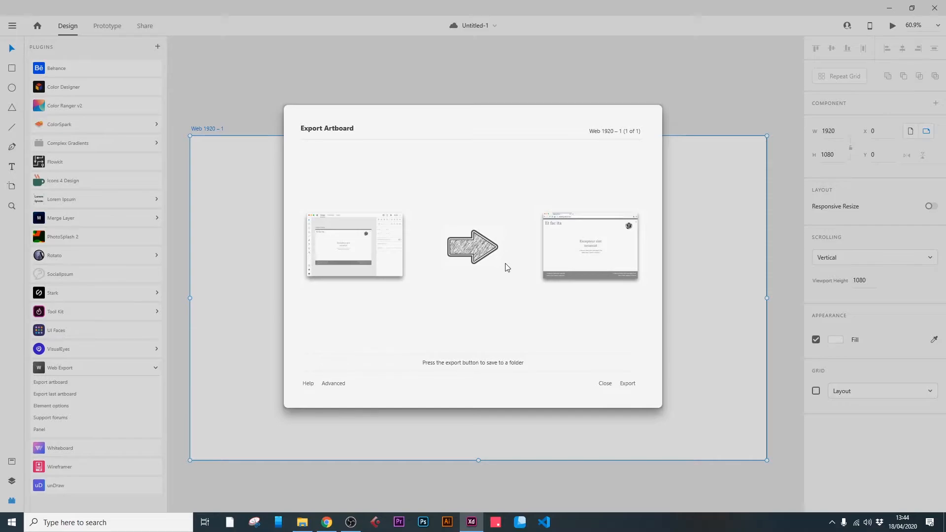
click(630, 387)
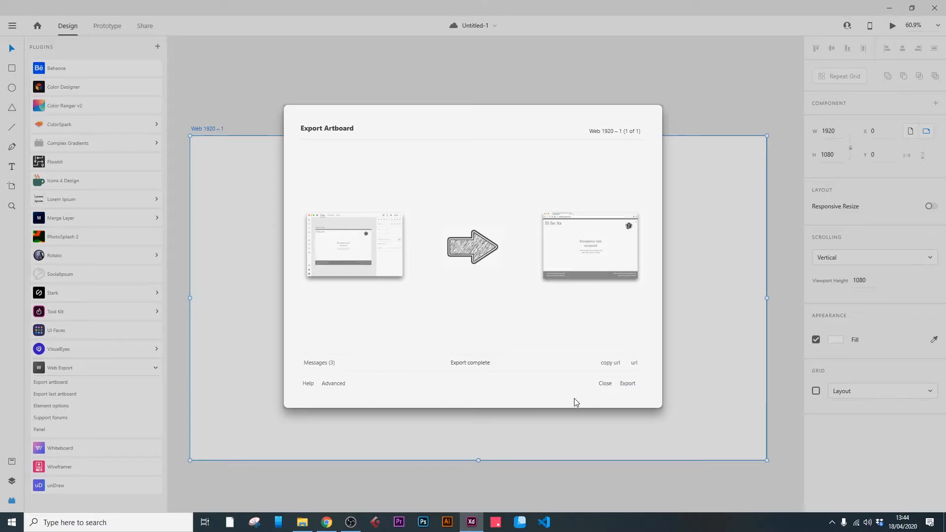
Switch to File Explorer, view the exported Web_1920___1 page in Chrome, and return to XD to close the export dialog.
click(302, 523)
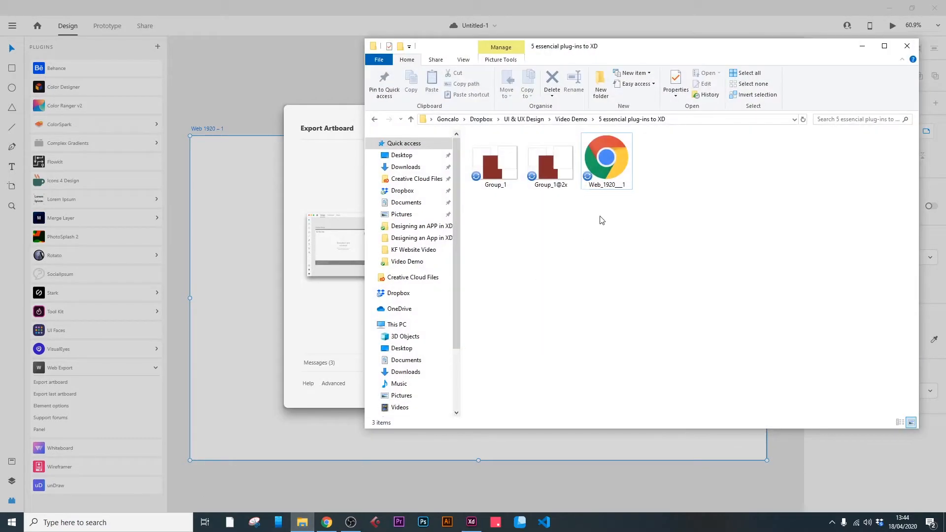
double_click(620, 159)
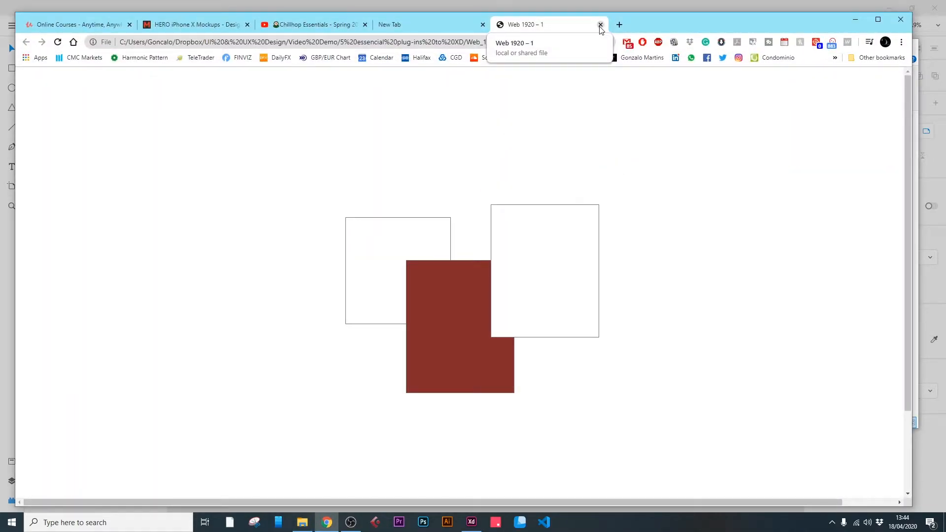
click(600, 24)
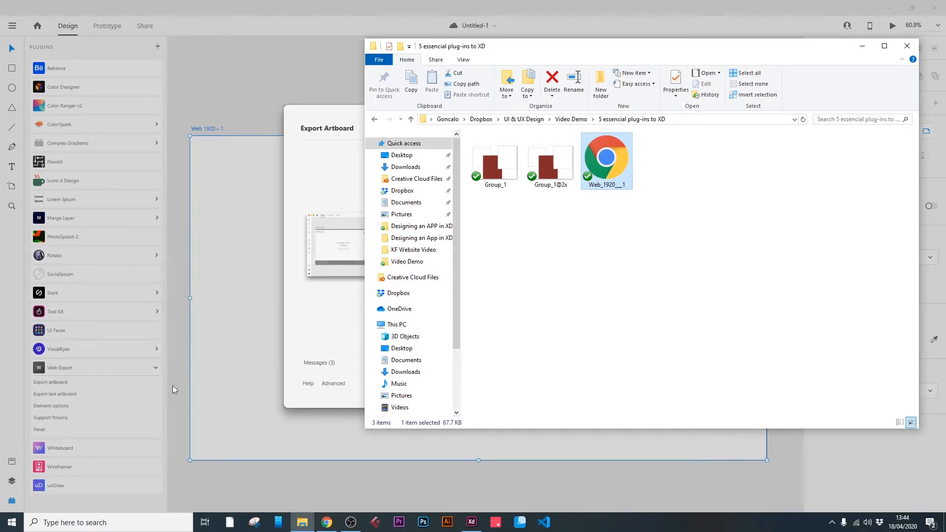
click(313, 115)
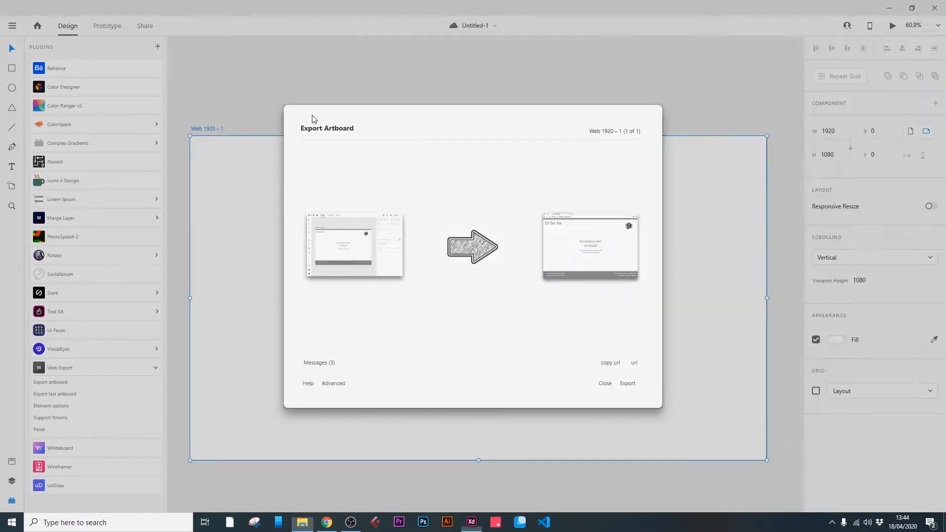
click(604, 385)
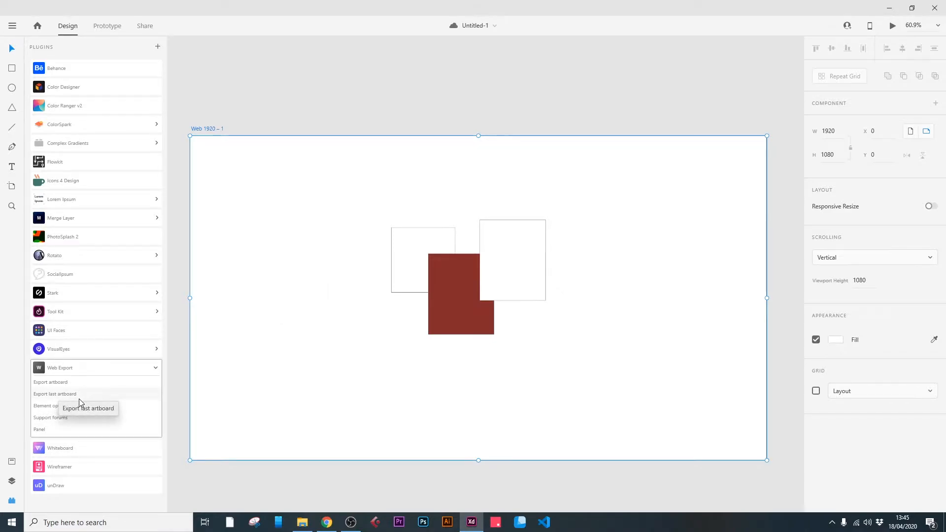
Copy the artboard's CSS from the Web Export element options, review the code, and close the options.
click(58, 406)
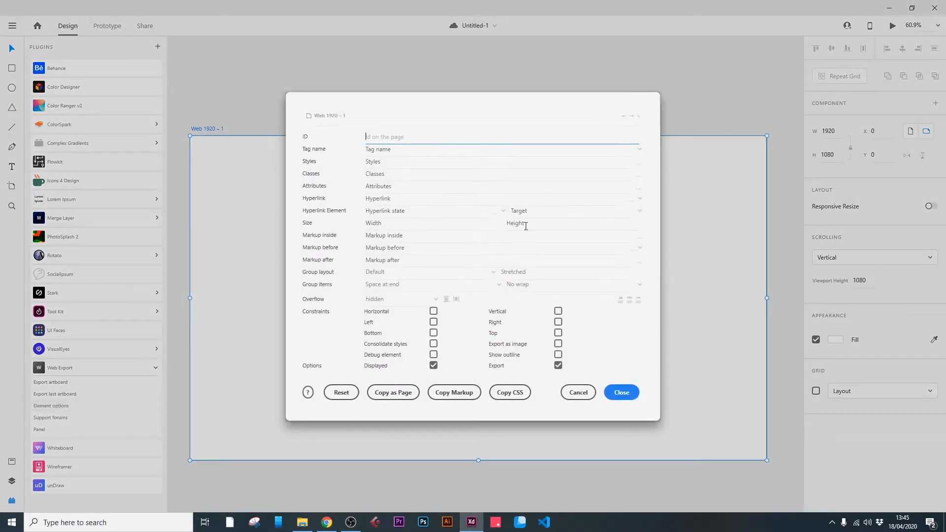
click(511, 392)
scroll(555, 329, up, 2)
scroll(556, 329, down, 2)
scroll(555, 329, up, 2)
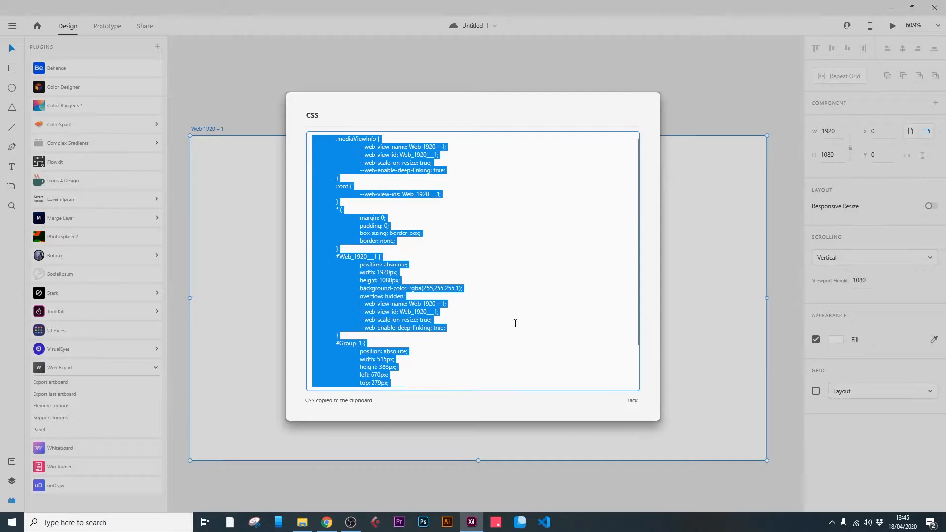
scroll(481, 317, down, 2)
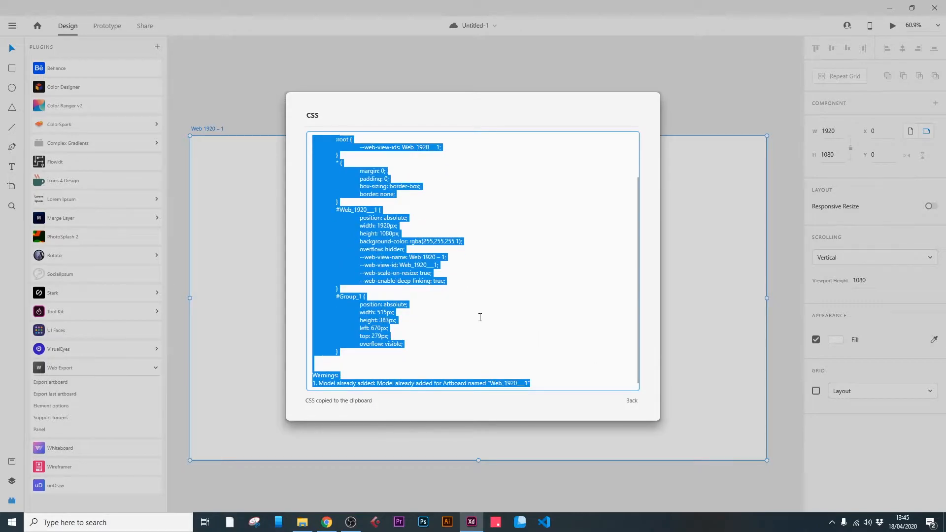
click(631, 400)
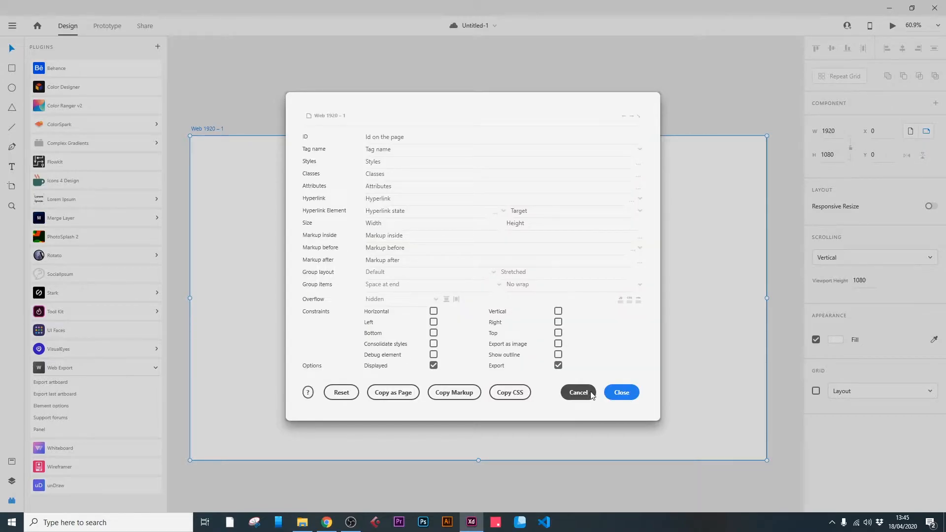
click(622, 393)
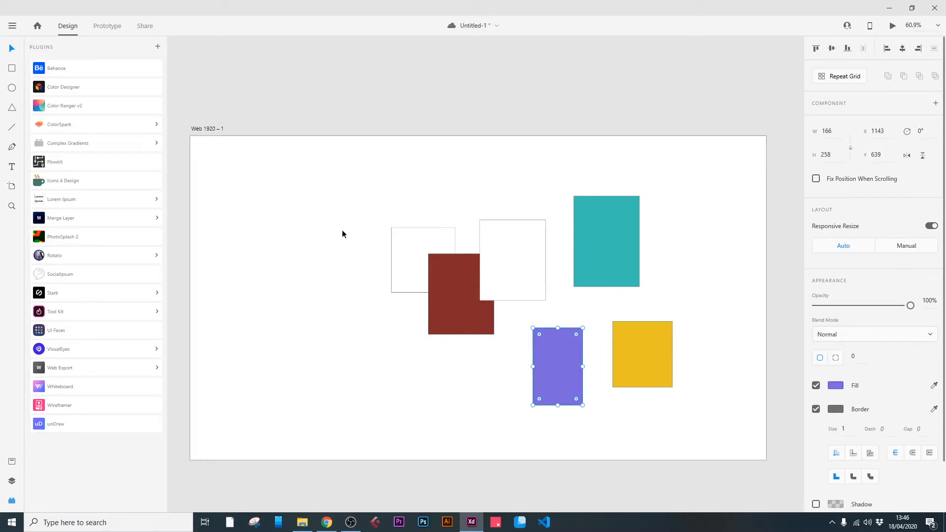
Save the document.
key(ctrl+s)
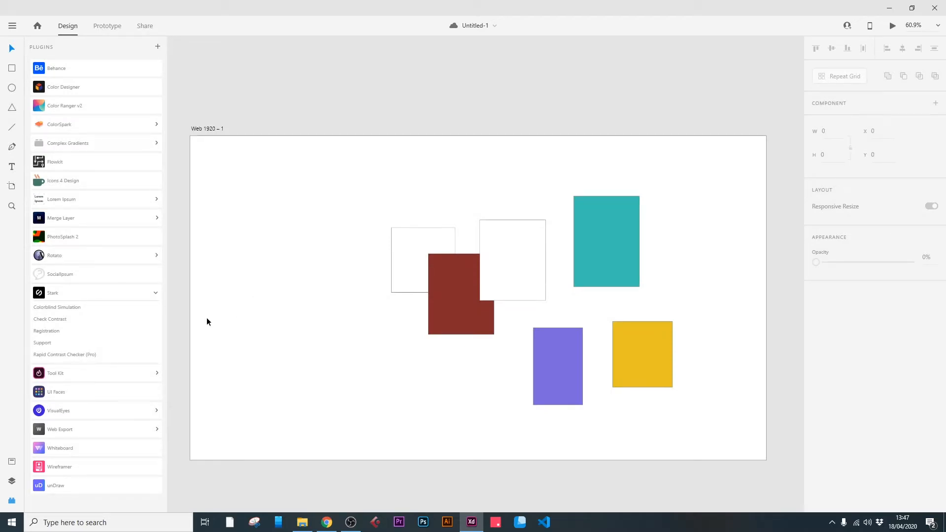
Run Stark's Colorblind Simulation on the artboard to preview Protanopia, and set the type back to Original.
click(112, 309)
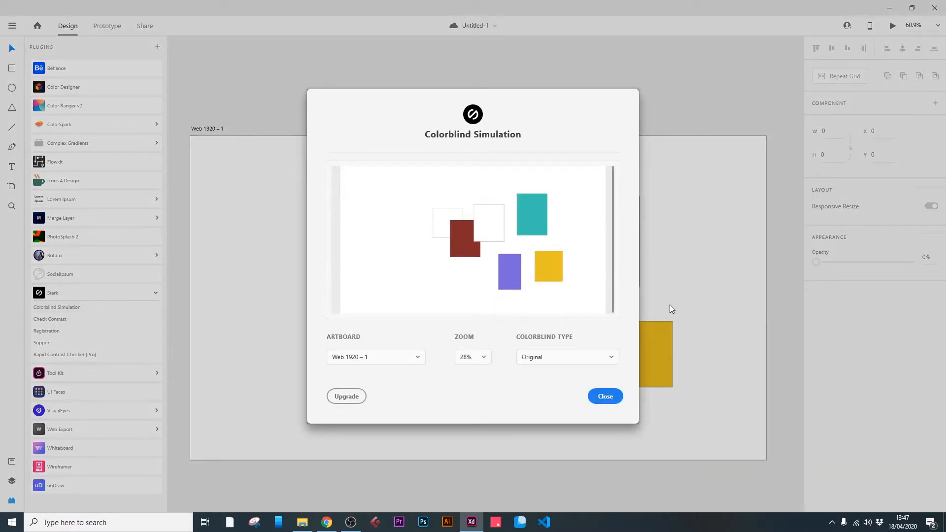
click(611, 357)
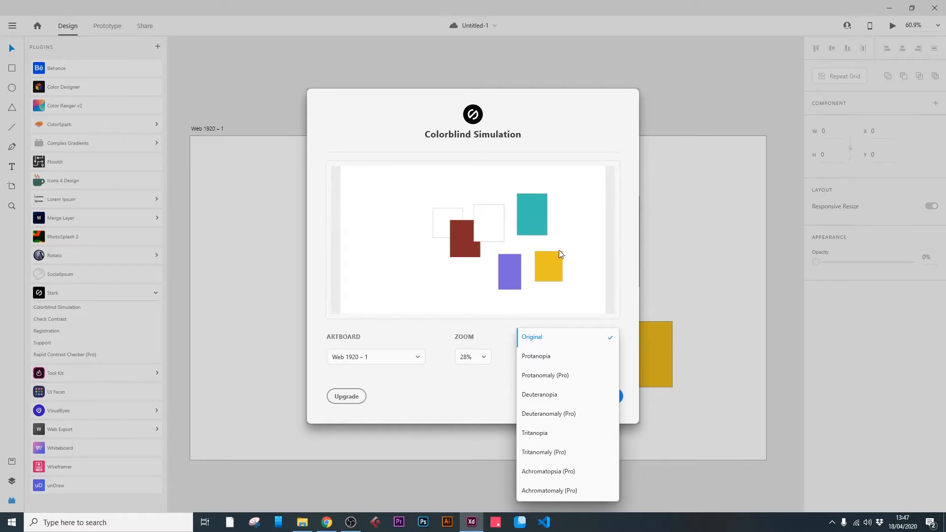
click(553, 362)
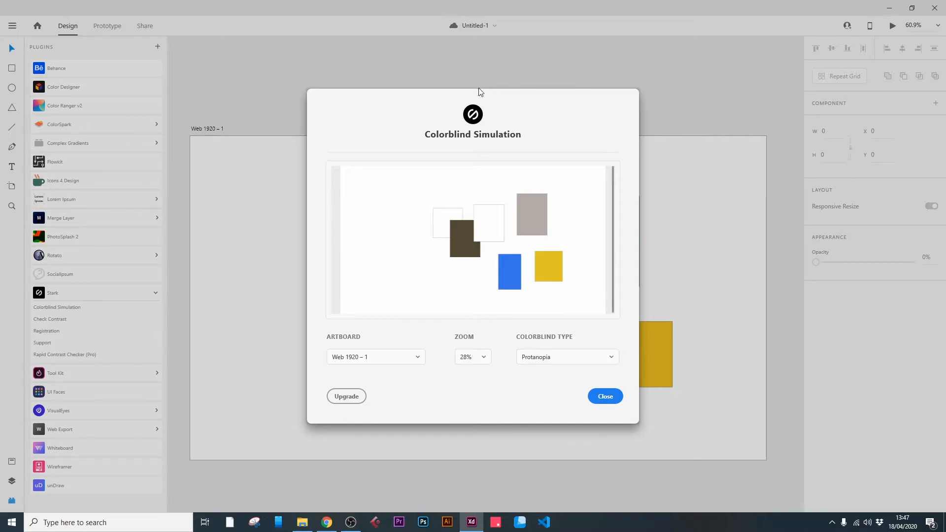
click(612, 357)
click(562, 345)
Preview the artboard with the Deuteranopia colorblind type and leave the simulation.
click(613, 358)
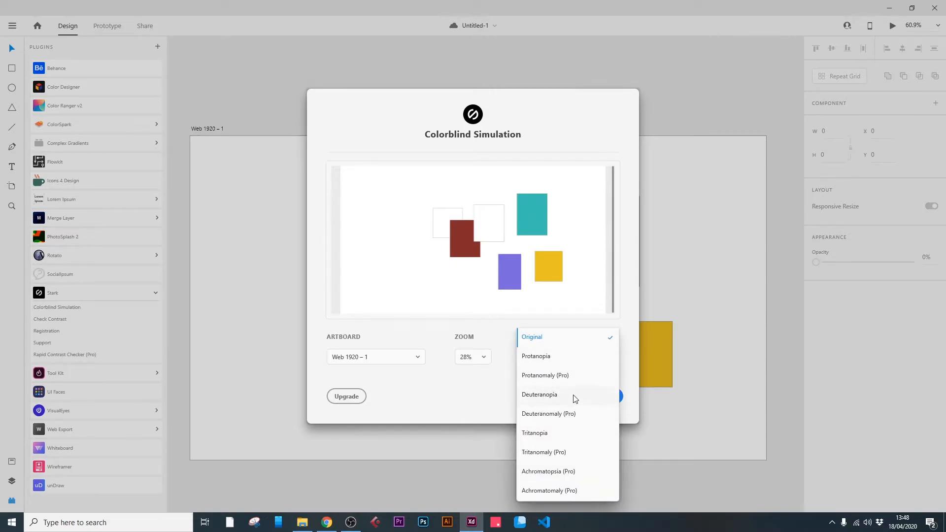
click(572, 395)
click(613, 360)
click(578, 394)
click(592, 358)
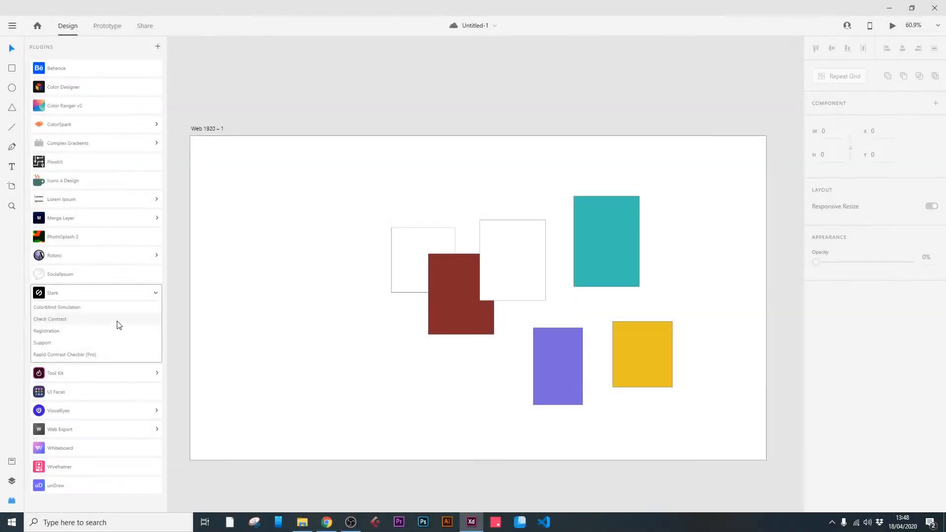
Check the purple rectangle's color contrast with Stark.
click(561, 363)
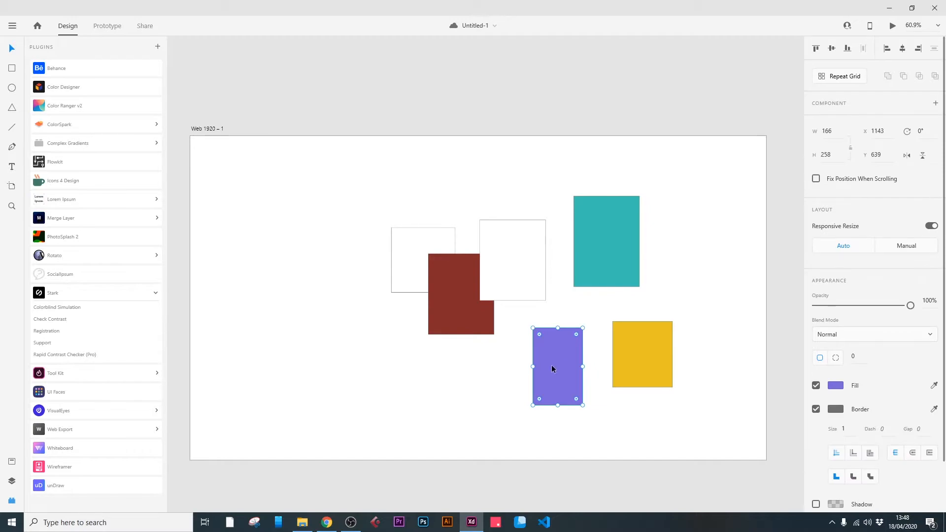
click(52, 321)
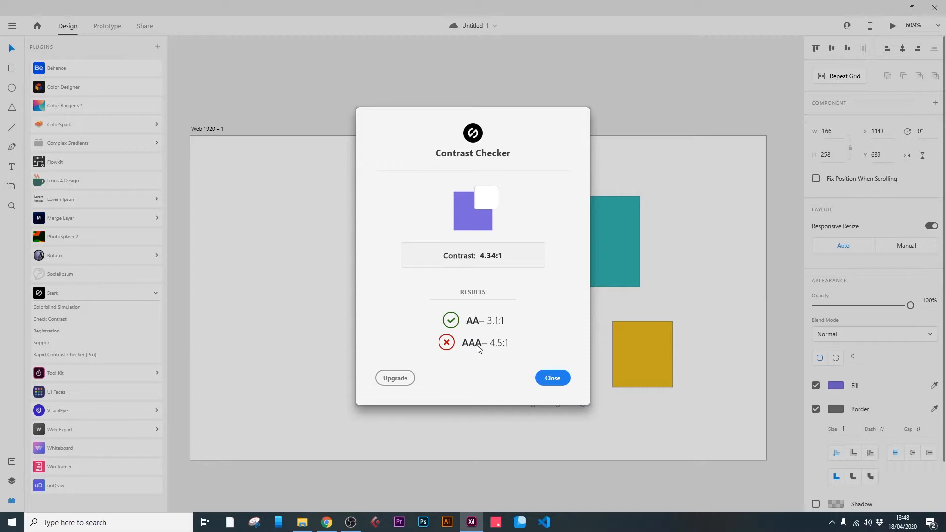
Close the contrast results and browse the wireframe templates in the Wireframer plugin.
click(541, 375)
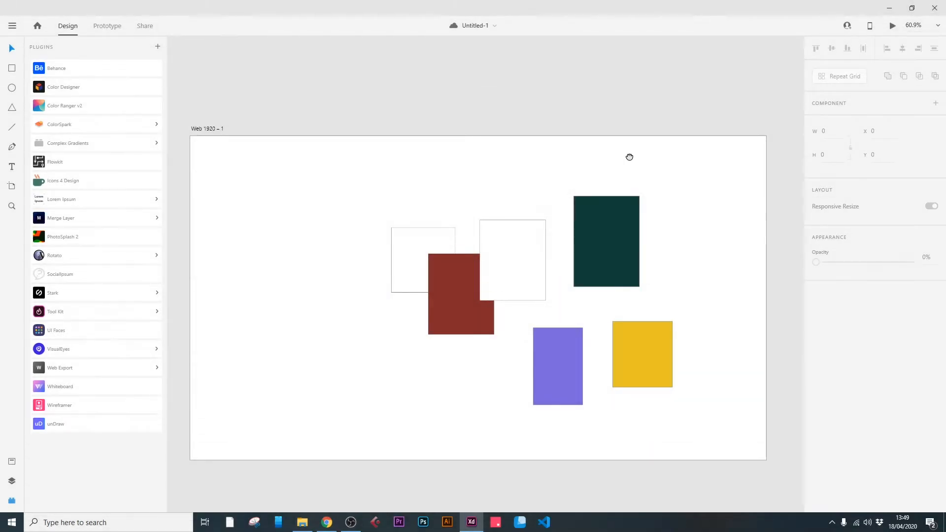
drag(629, 159, 300, 149)
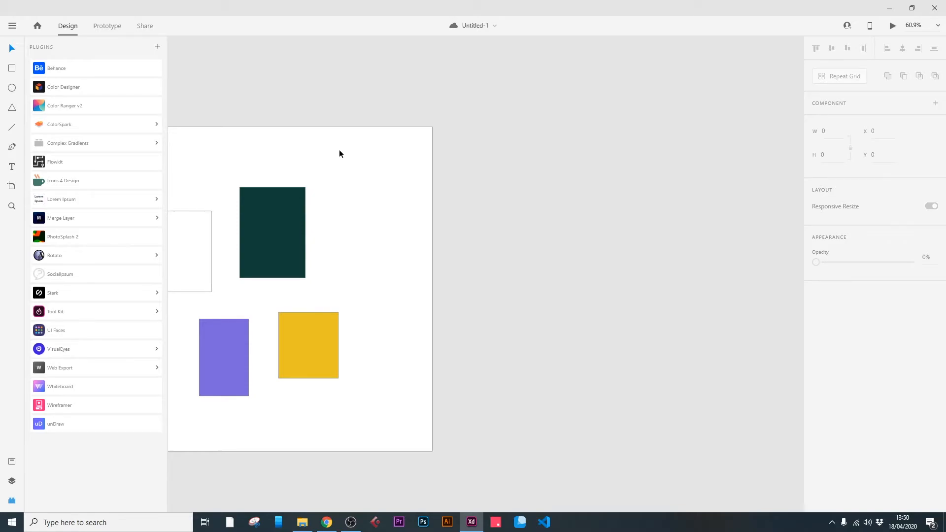
click(72, 410)
triple_click(78, 133)
key(BackSpace)
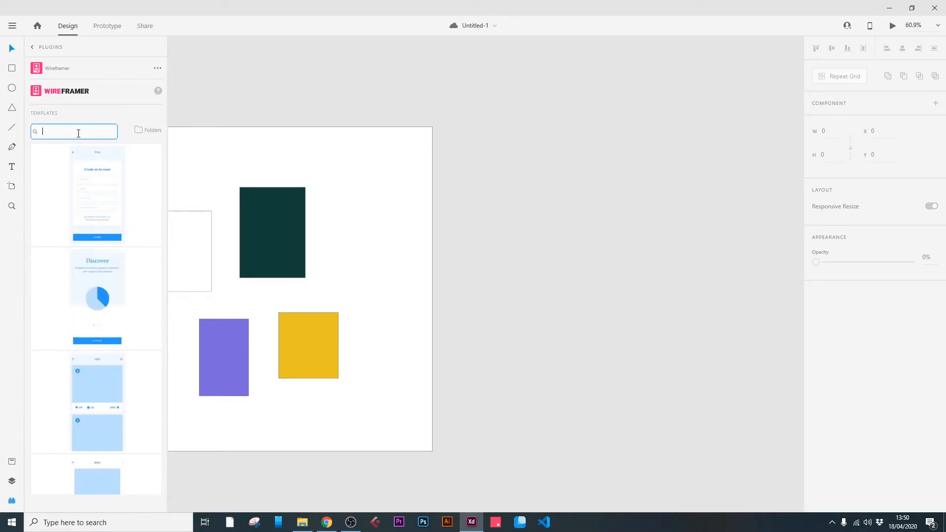
scroll(107, 209, down, 10)
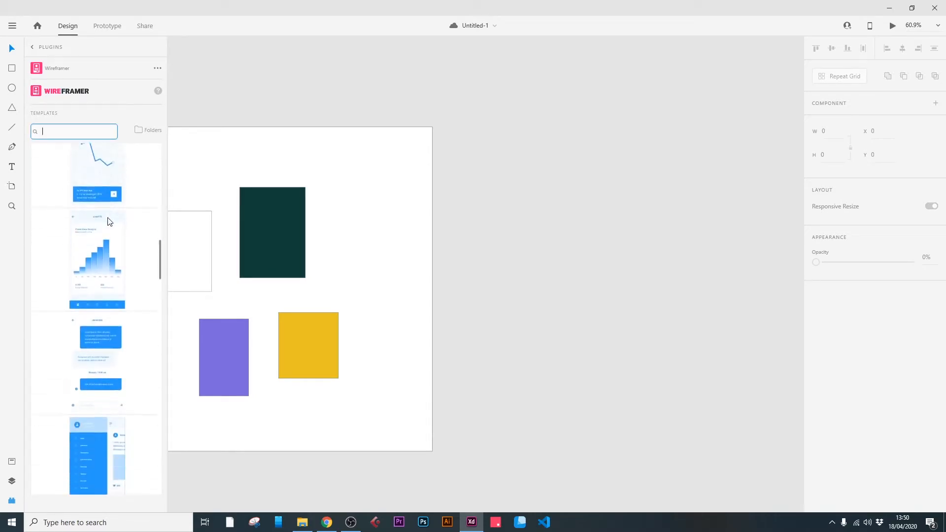
scroll(107, 221, down, 10)
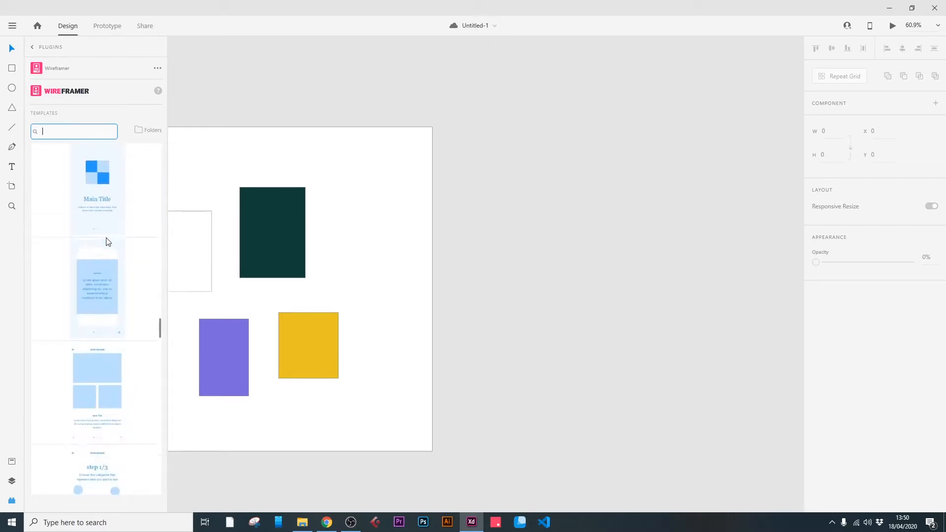
scroll(108, 239, up, 10)
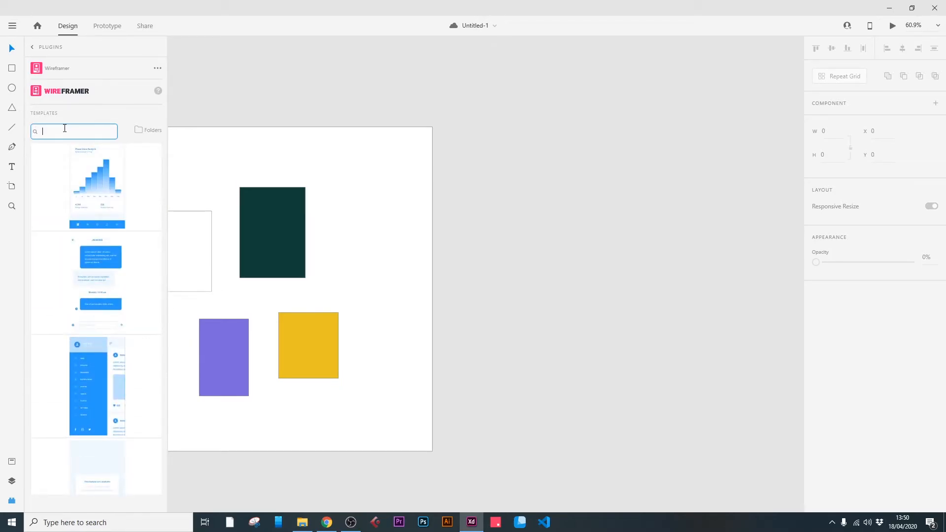
Search the Wireframer templates for charts and add the Donut Charts and the Illustrations, Flowcharts & Connectors templates.
text(charts)
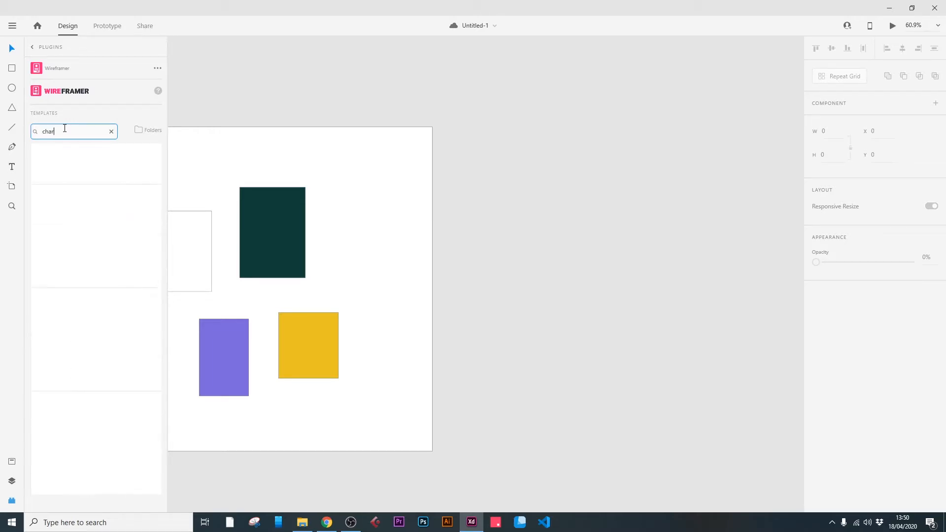
mouse_move(103, 225)
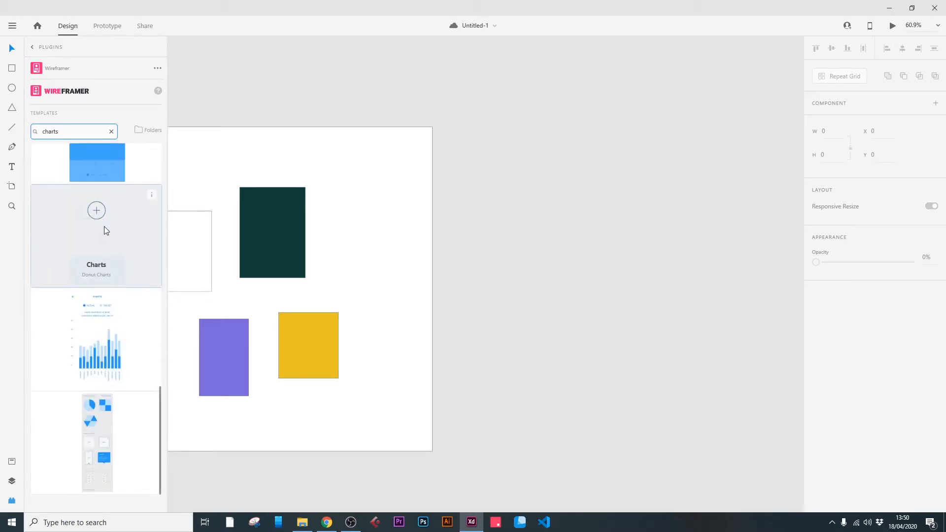
click(96, 210)
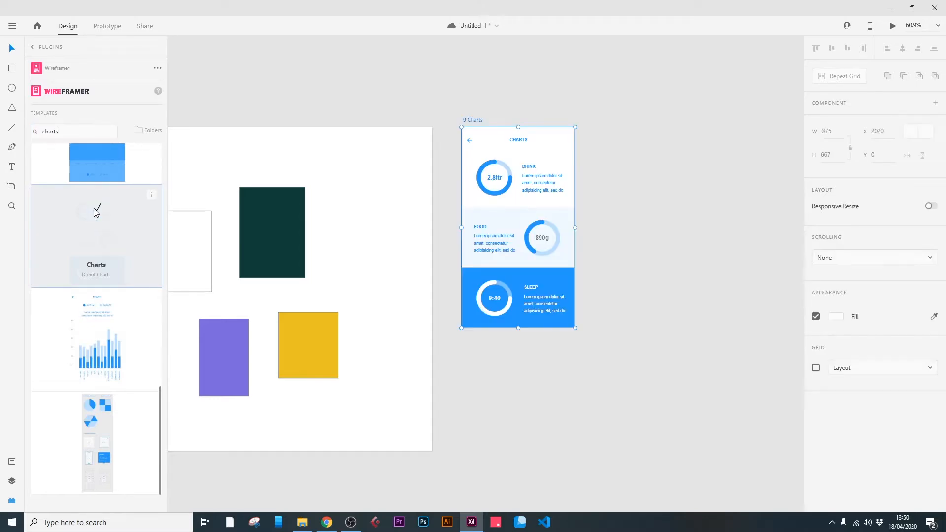
click(644, 106)
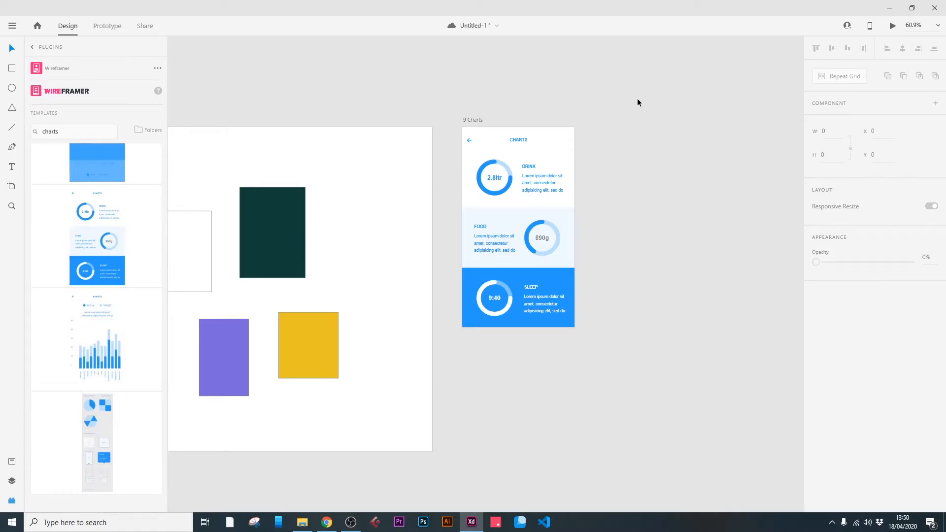
click(97, 417)
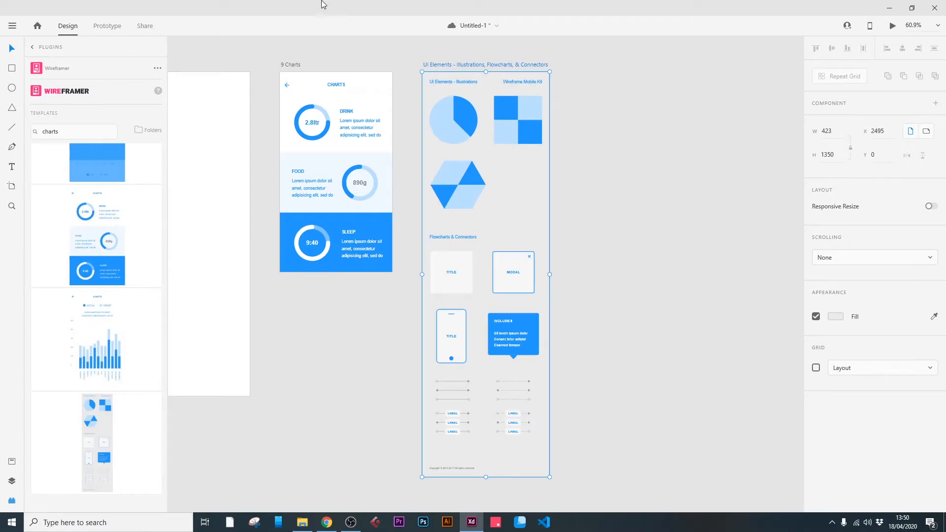
Look through the payment templates in Wireframer.
scroll(93, 271, down, 5)
scroll(130, 249, up, 3)
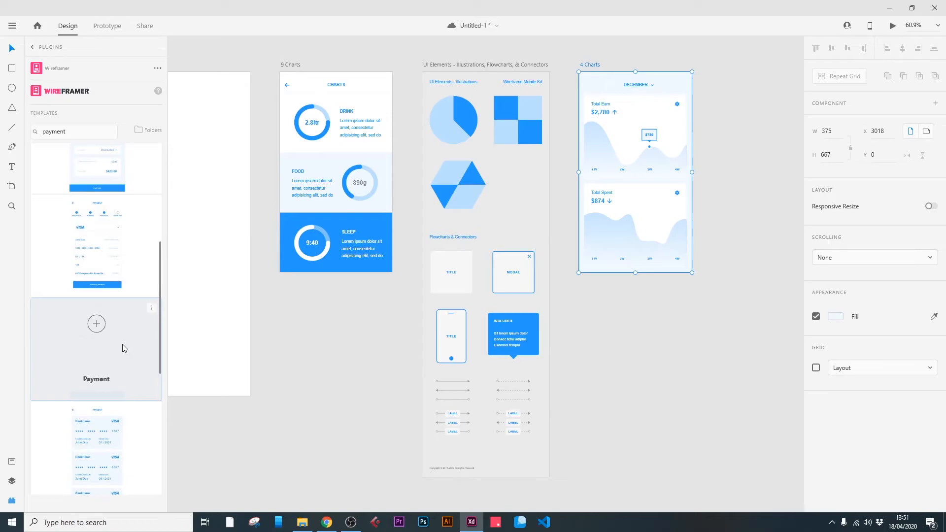
scroll(123, 349, down, 3)
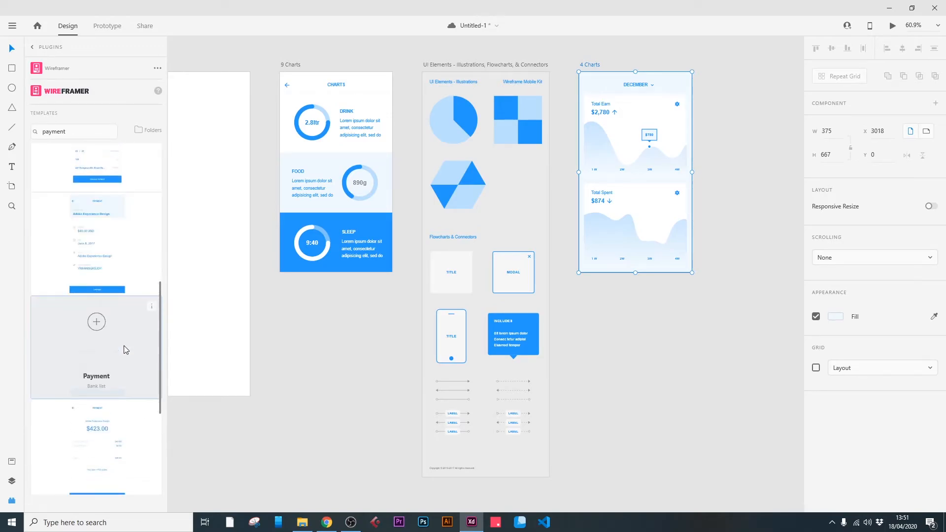
scroll(112, 238, up, 5)
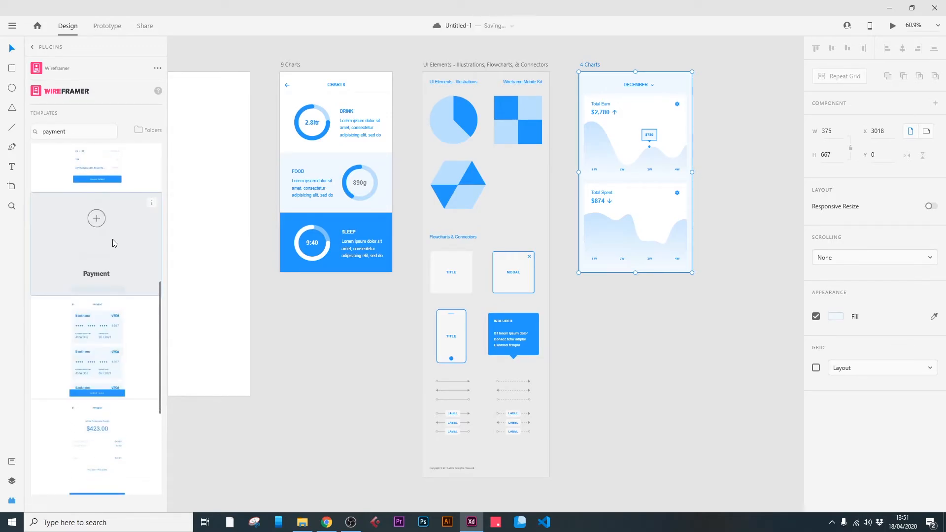
scroll(107, 300, down, 5)
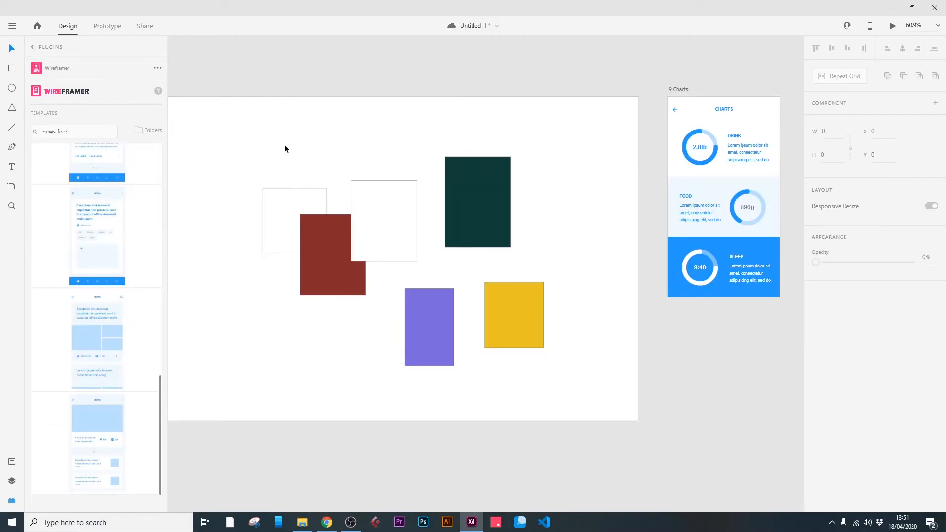
Leave Wireframer and return to the plugin list with the Web 1920 artboard in view.
drag(285, 148, 484, 156)
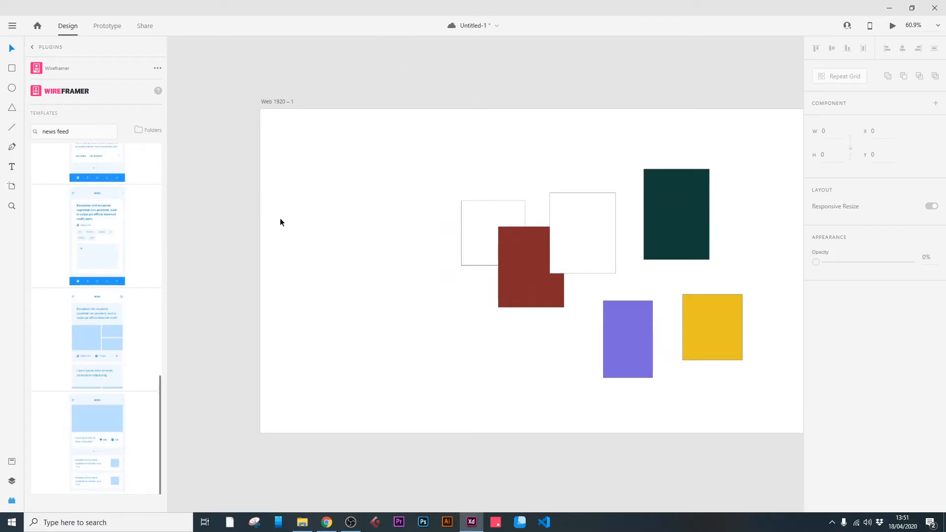
click(11, 501)
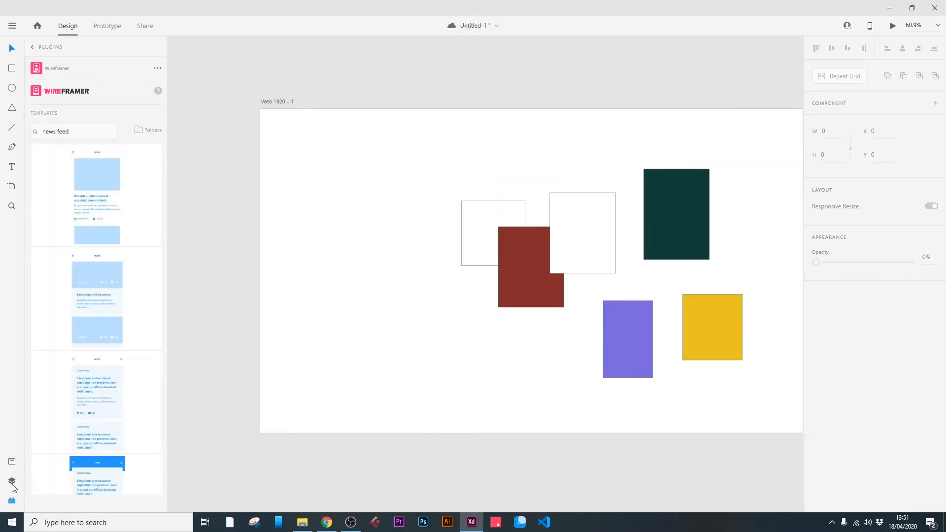
click(12, 482)
click(12, 501)
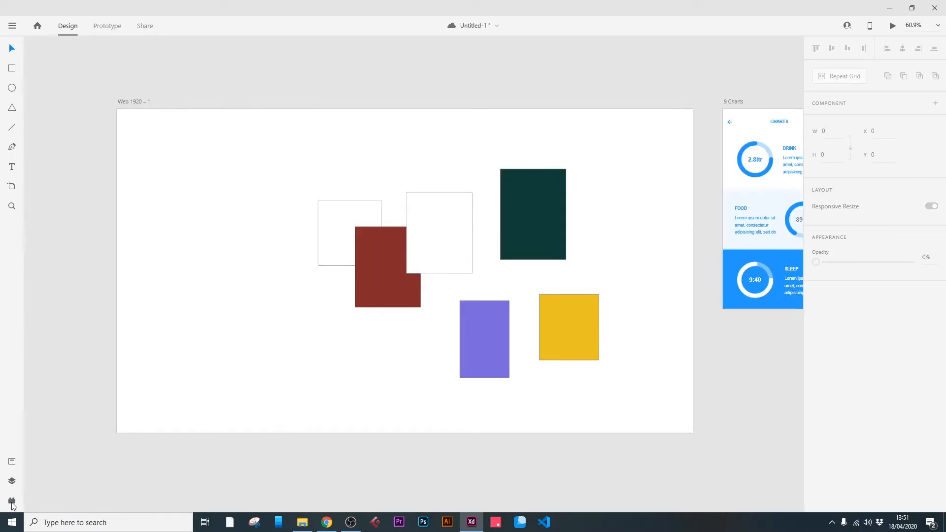
click(32, 47)
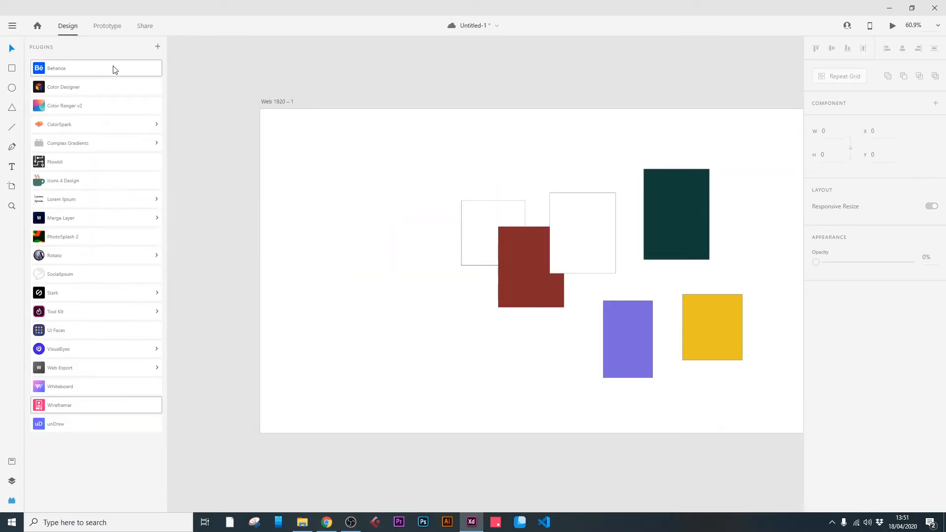
Draw three circles about 185, 199 and 141 wide, one below another, in the empty left part of the Web 1920 artboard.
click(12, 87)
drag(316, 146, 371, 201)
drag(325, 237, 385, 297)
drag(339, 347, 381, 389)
Move the middle and lowest circles up into a centred column beneath the first, at about Y 363 and Y 618.
key(v)
click(339, 271)
drag(339, 271, 335, 253)
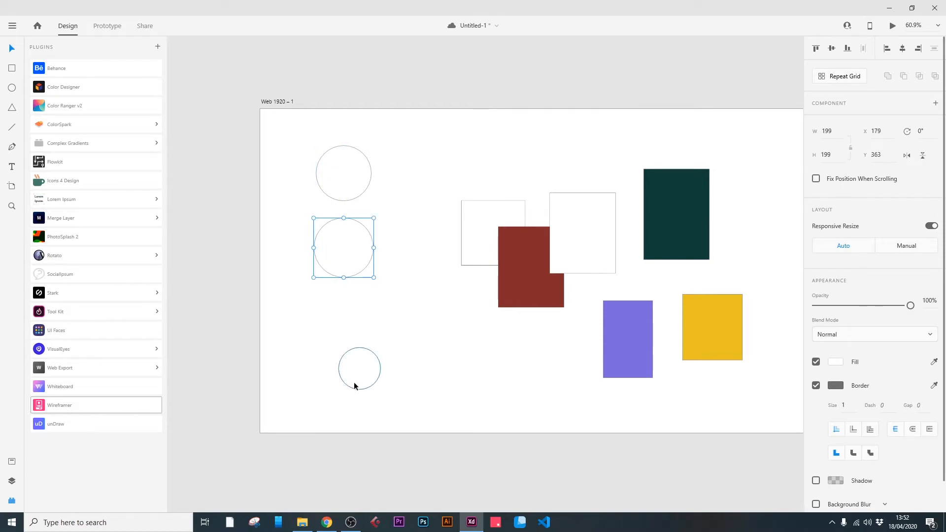
drag(354, 382, 338, 329)
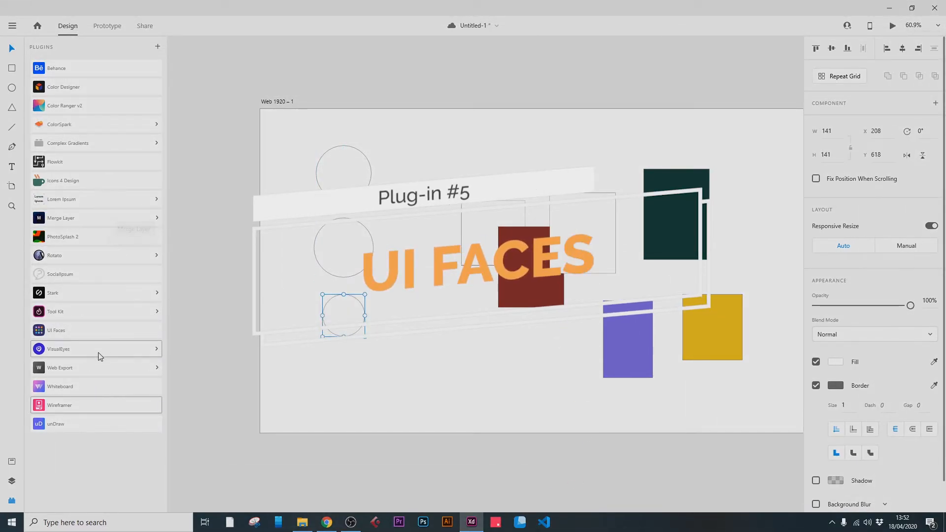
Fill the lowest circle with a UI Faces avatar filtered by Male gender, Neutral emotion and Black hair.
click(85, 330)
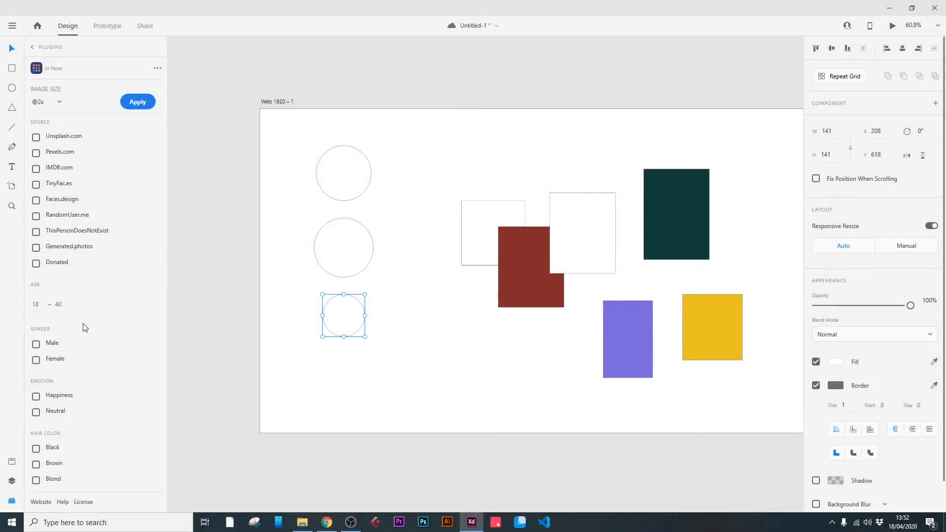
scroll(68, 367, down, 1)
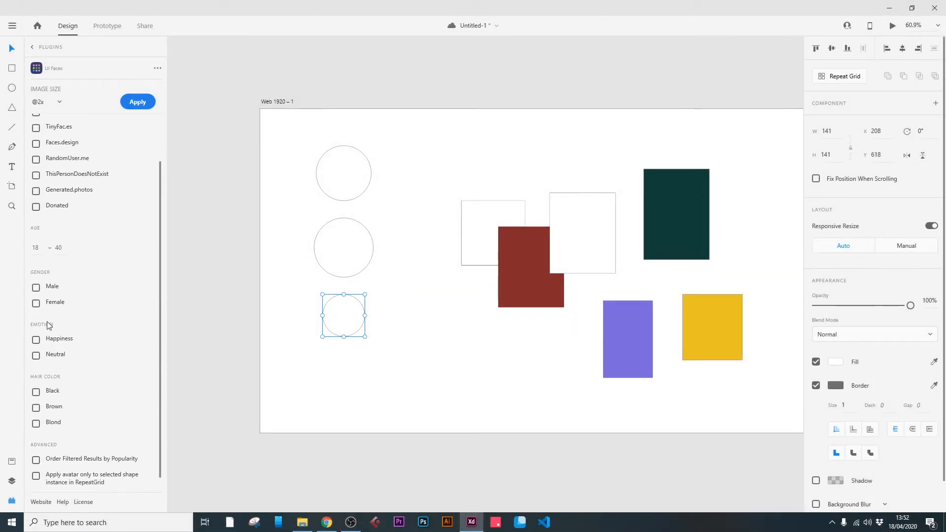
scroll(69, 241, up, 1)
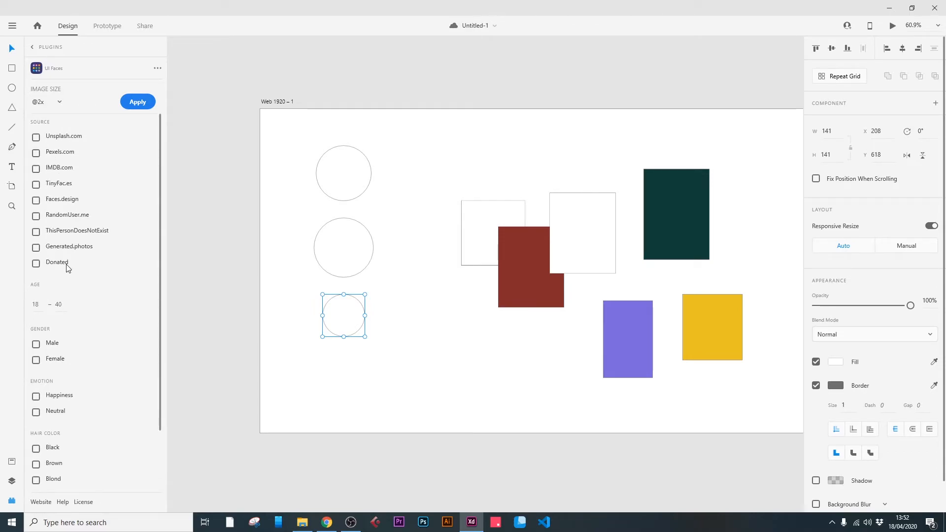
scroll(74, 271, down, 1)
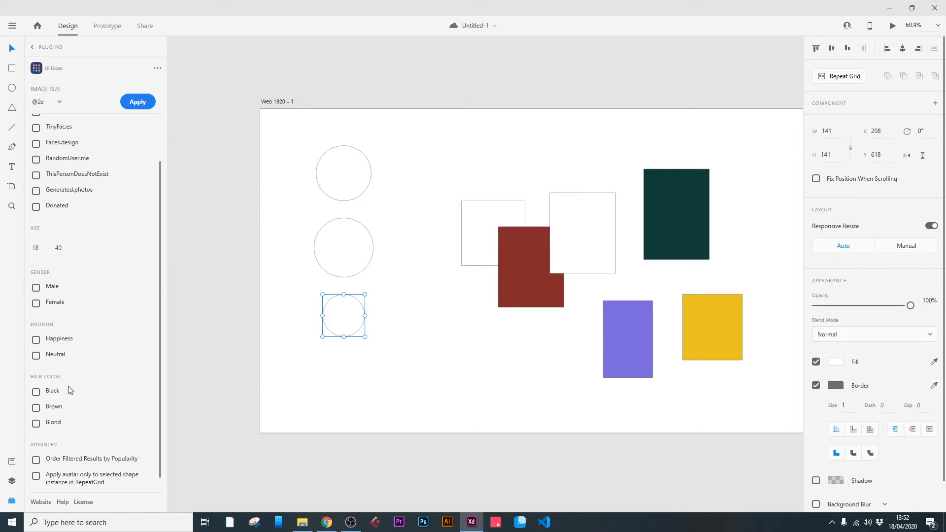
scroll(69, 389, up, 1)
click(36, 344)
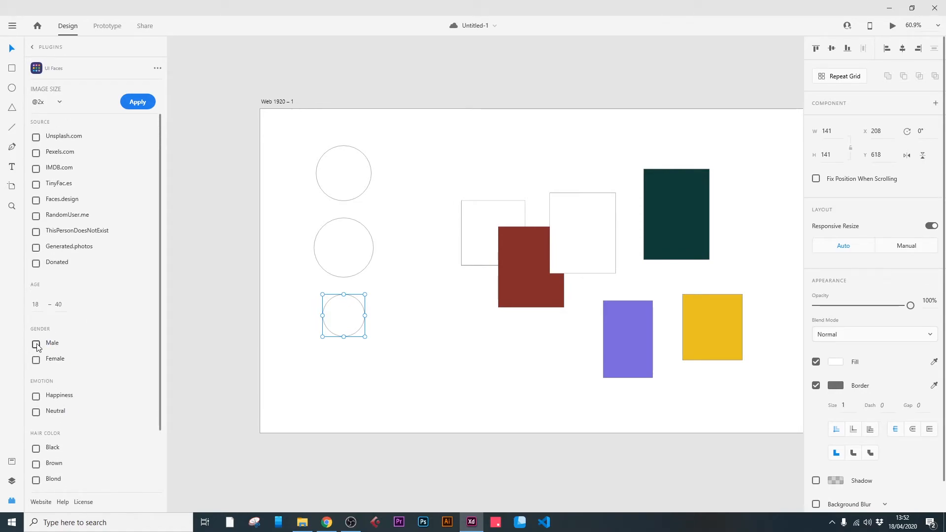
scroll(118, 340, down, 2)
click(37, 340)
click(36, 376)
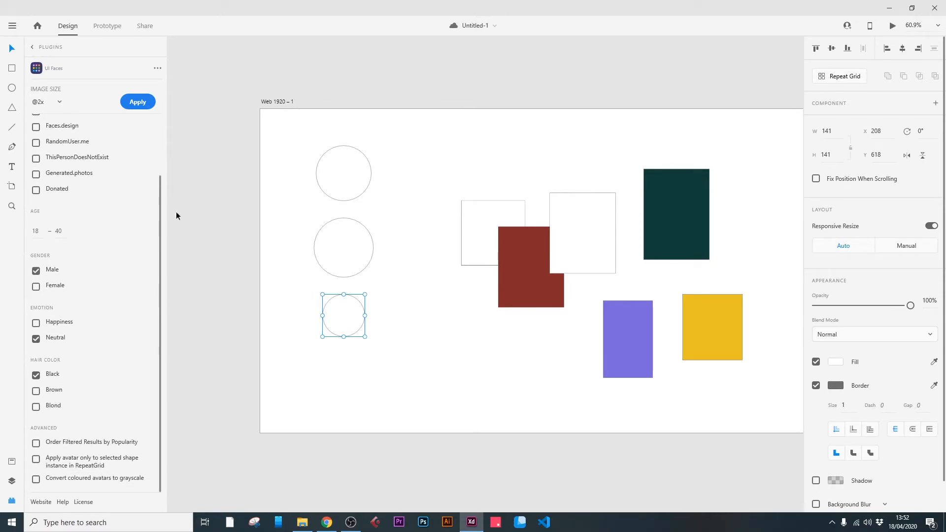
click(139, 103)
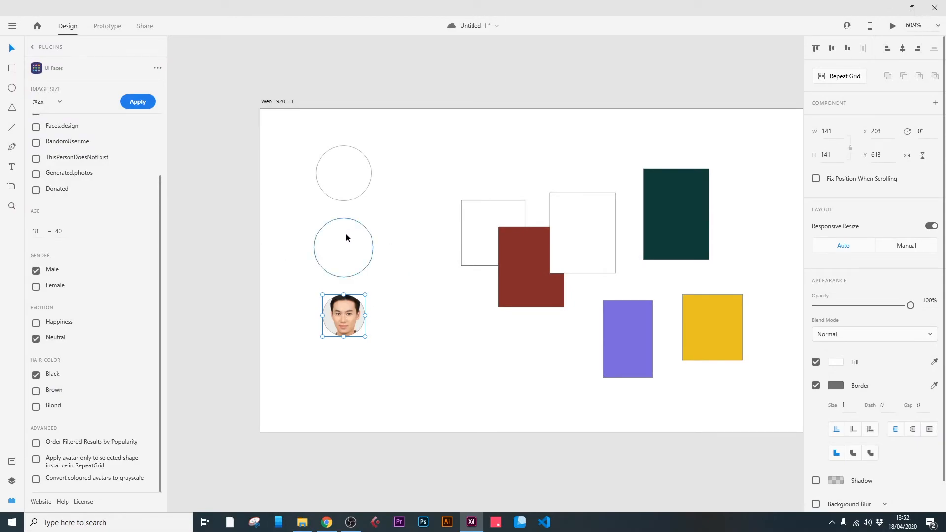
Fill the middle circle with an avatar, switching the gender filter from Male to Female.
click(344, 250)
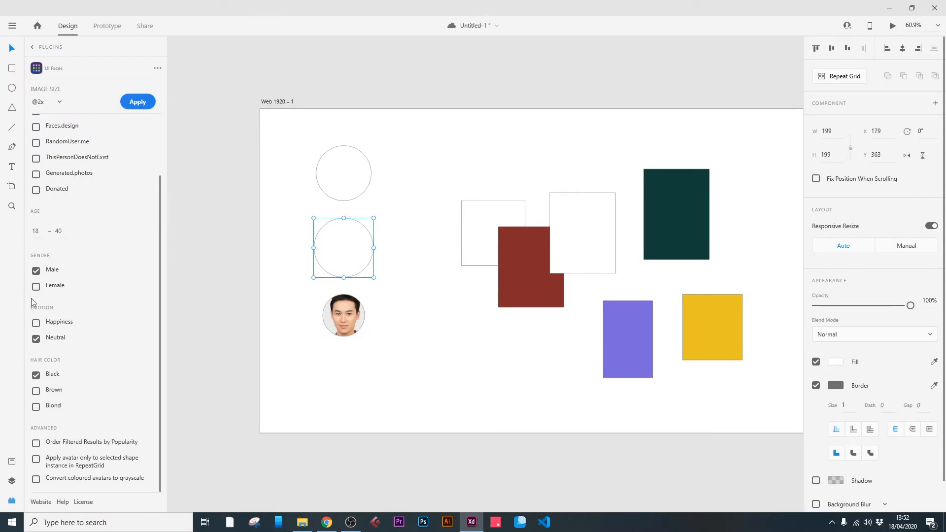
click(36, 271)
click(36, 286)
click(137, 102)
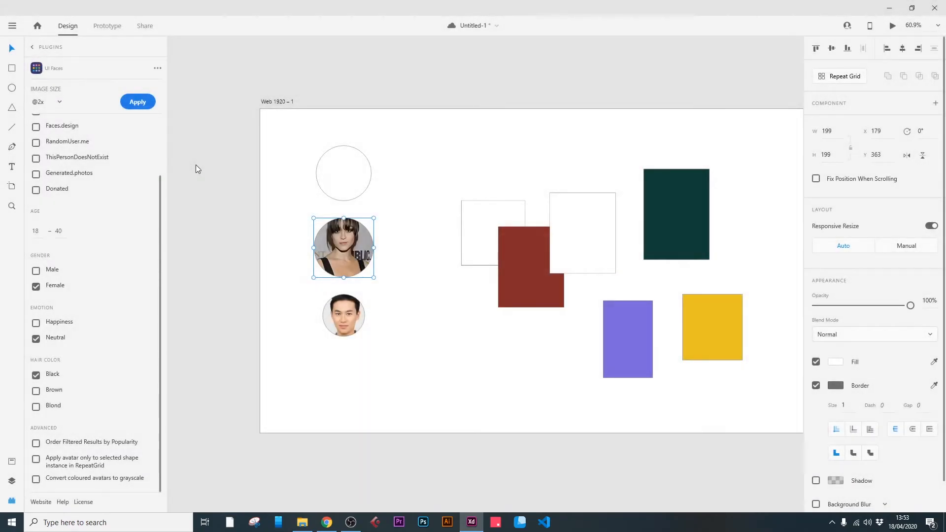
Replace the middle circle's avatar using the Male, Happiness and Blond hair filters.
click(36, 375)
click(36, 407)
click(36, 286)
click(36, 271)
click(37, 324)
click(36, 338)
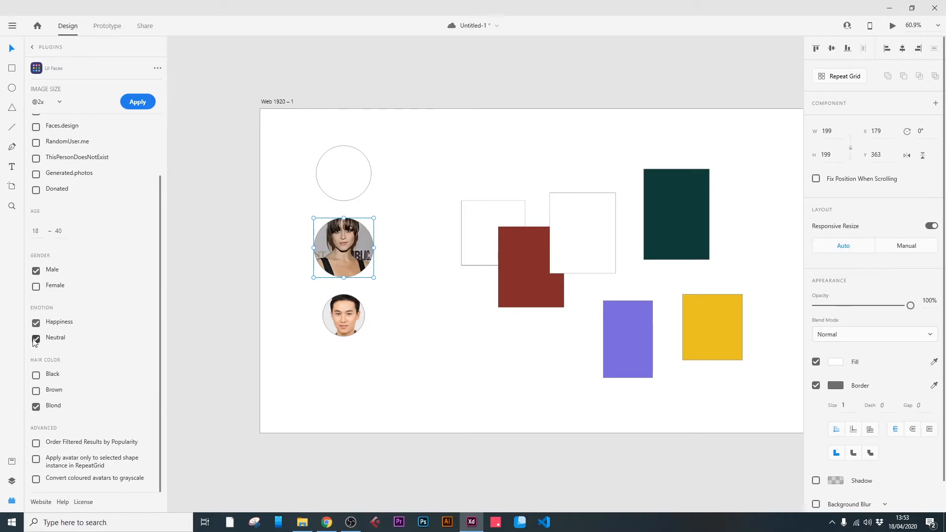
click(137, 104)
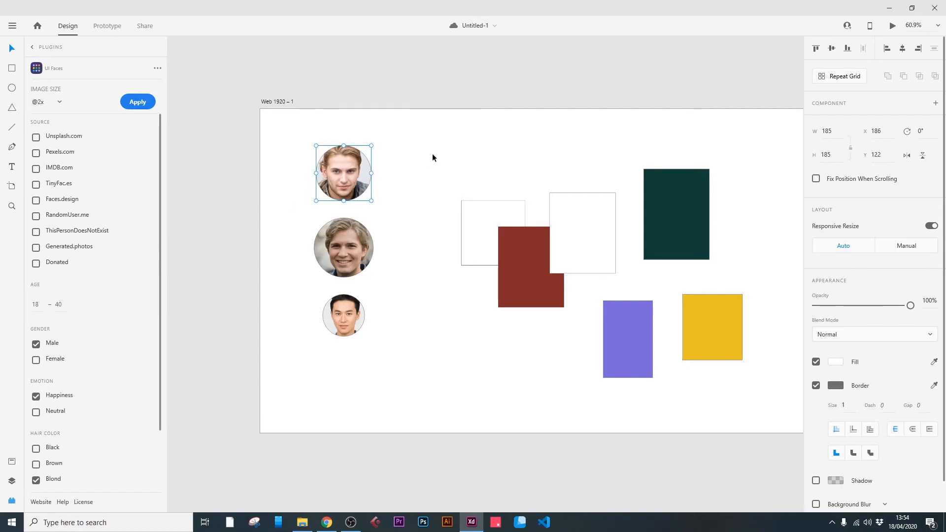
click(457, 126)
drag(294, 130, 384, 364)
click(425, 143)
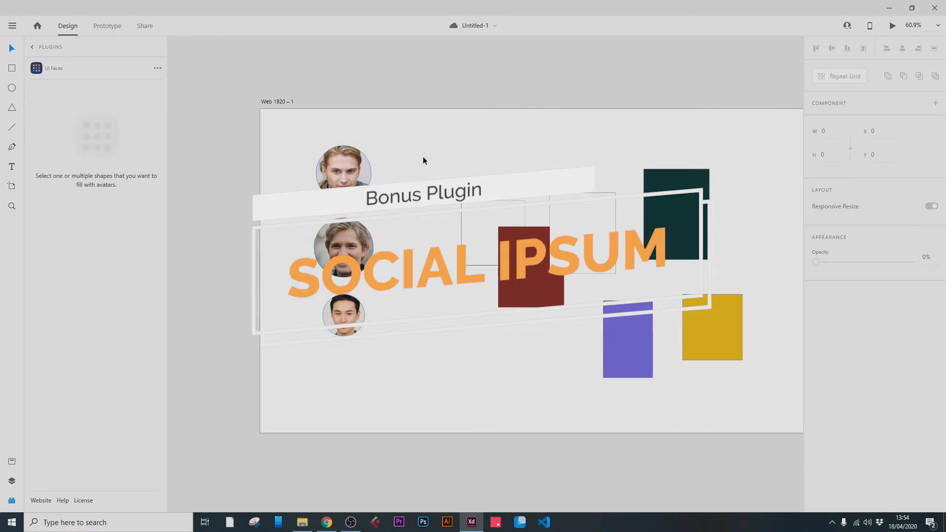
click(346, 181)
click(343, 248)
click(346, 322)
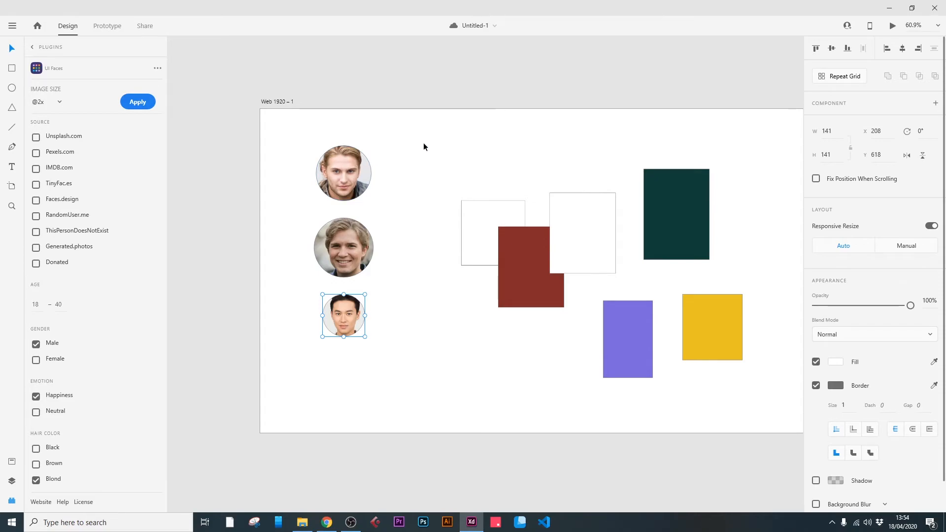
click(423, 143)
click(343, 173)
click(348, 251)
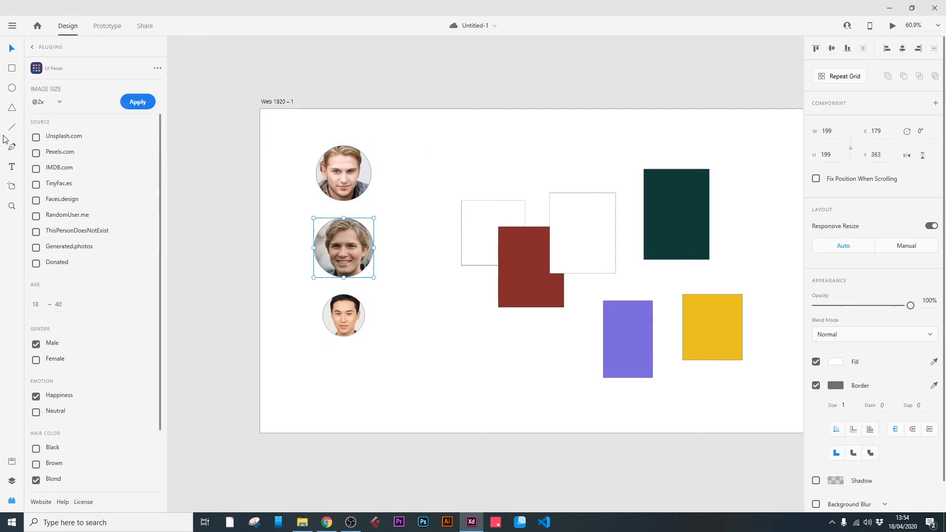
Add three area text boxes beside the avatar circles containing "sdf", "dsfd" and "sdfsd", the first about 204 × 92 and the lowest about 255 × 110.
click(34, 47)
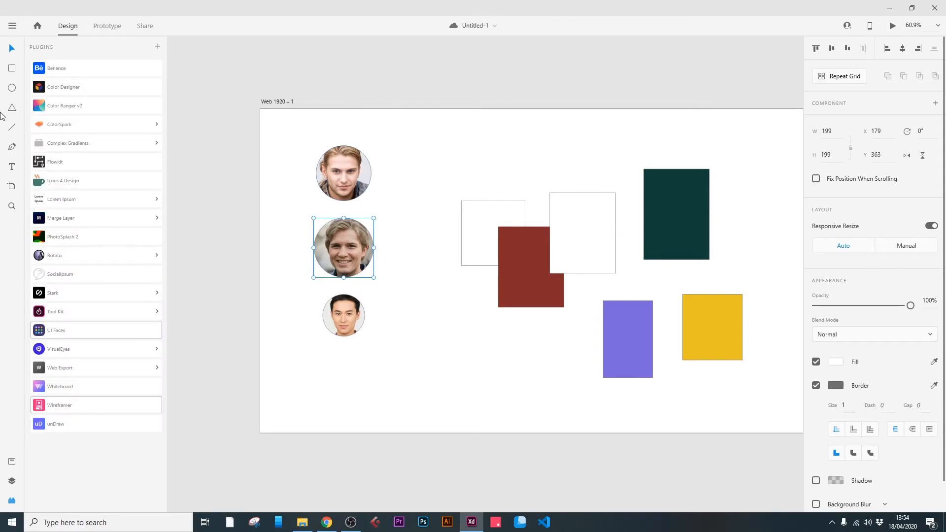
click(13, 167)
drag(381, 160, 442, 188)
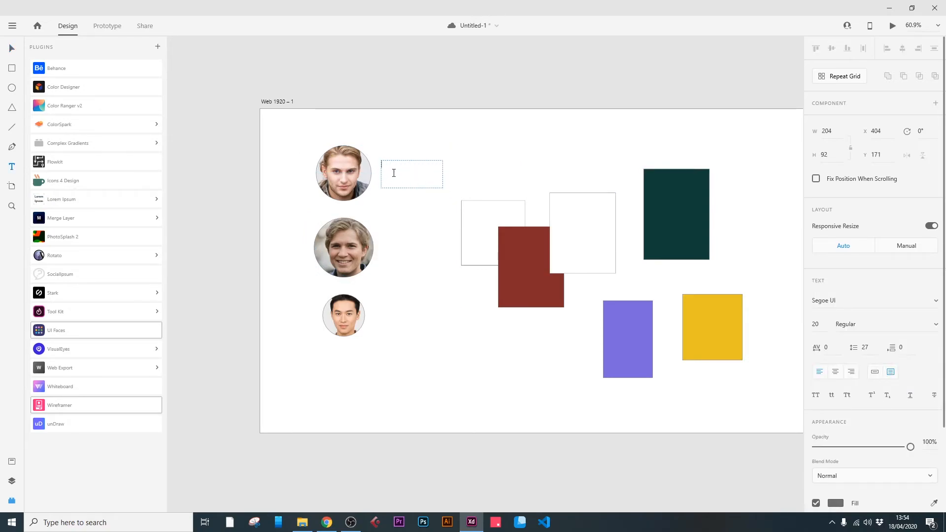
click(382, 226)
drag(383, 226, 442, 271)
text(dsfd)
click(381, 310)
drag(381, 304, 458, 336)
text(sdfsd)
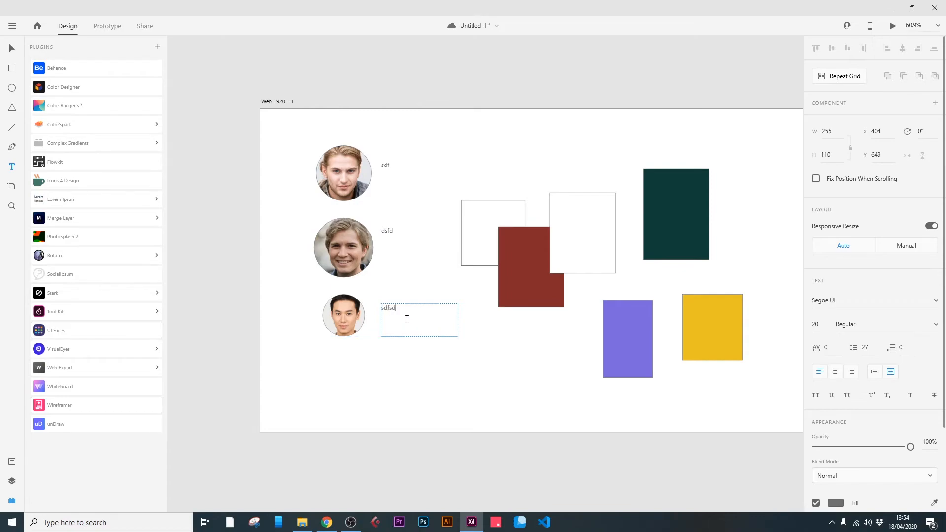
key(Escape)
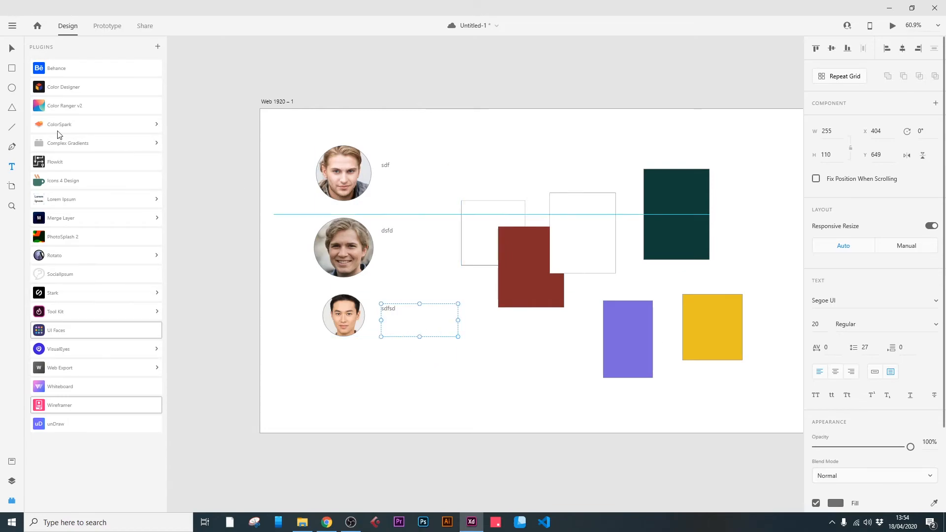
Select all three text boxes beside the avatars and open the SocialIpsum plugin.
click(13, 48)
shift+click(400, 241)
shift+click(393, 163)
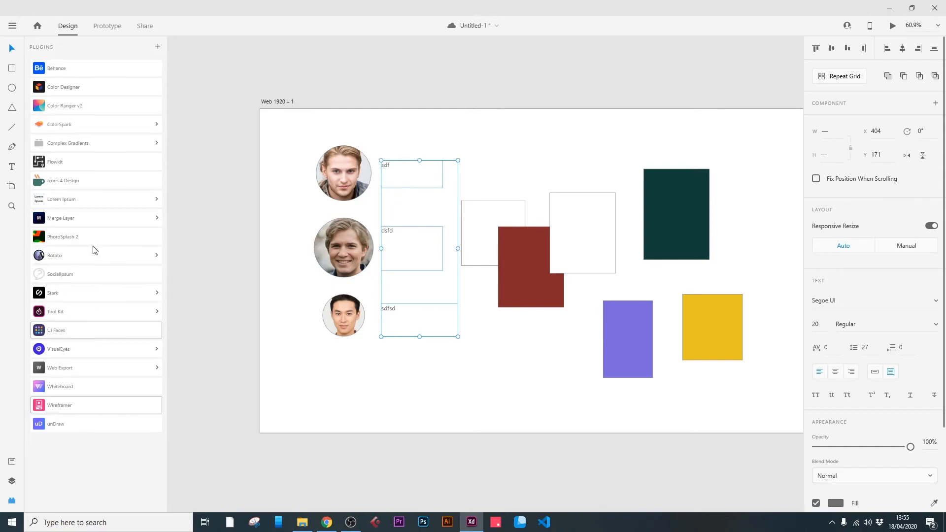
click(95, 279)
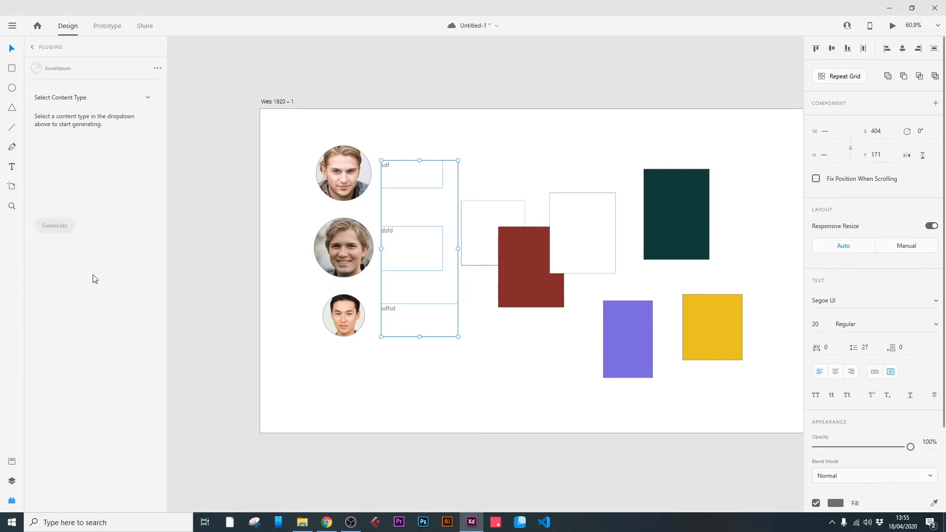
Fill the selected text boxes with Real Name content using First Name and Last Name, and generate the names a second time.
click(146, 96)
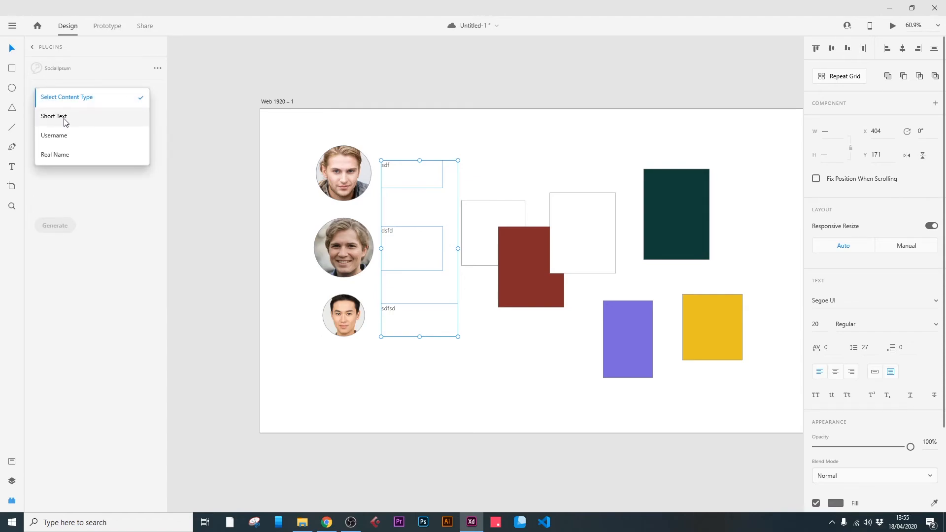
click(59, 155)
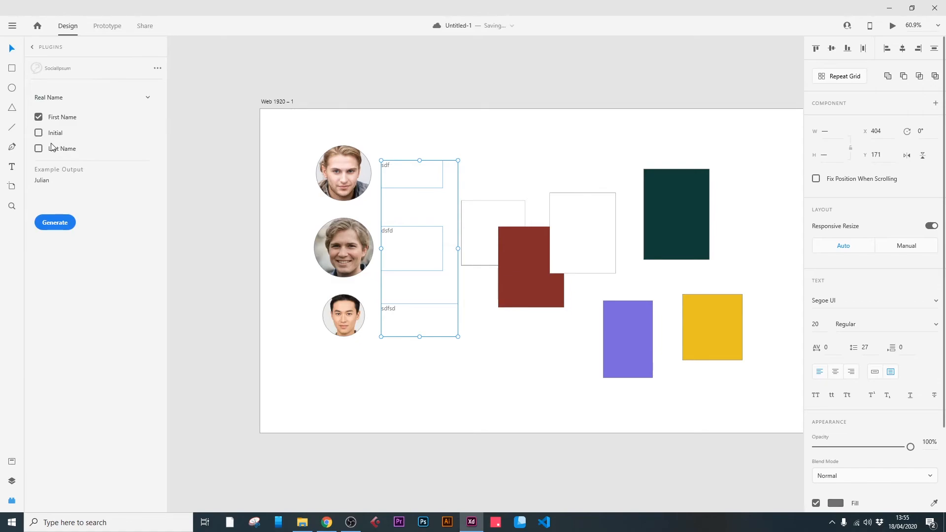
click(38, 148)
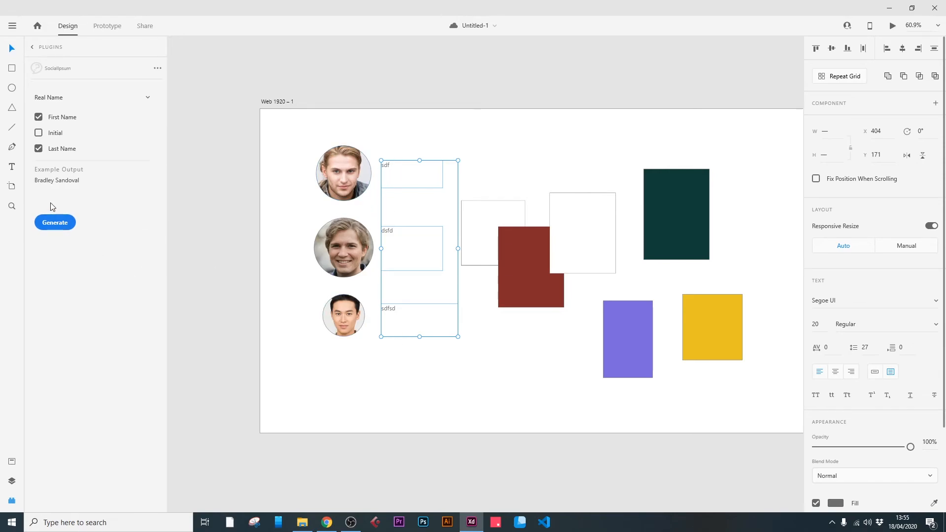
click(56, 223)
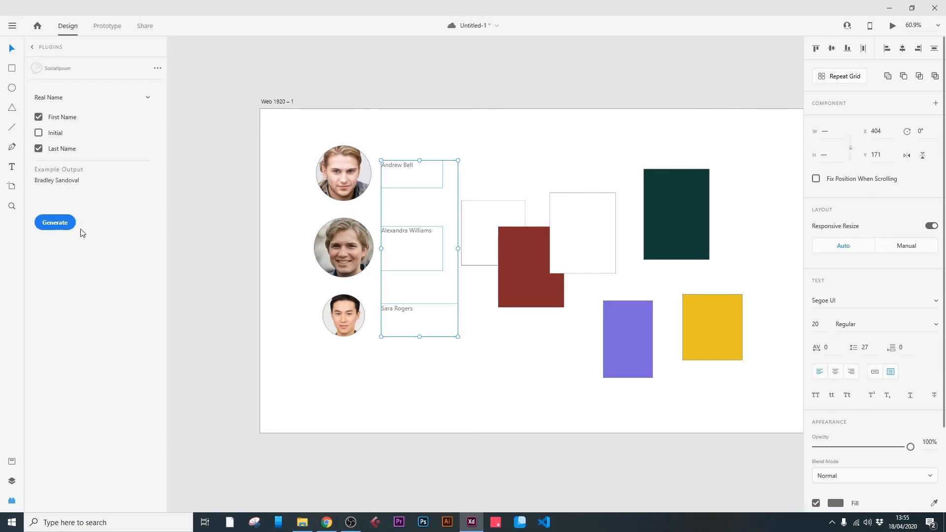
click(51, 227)
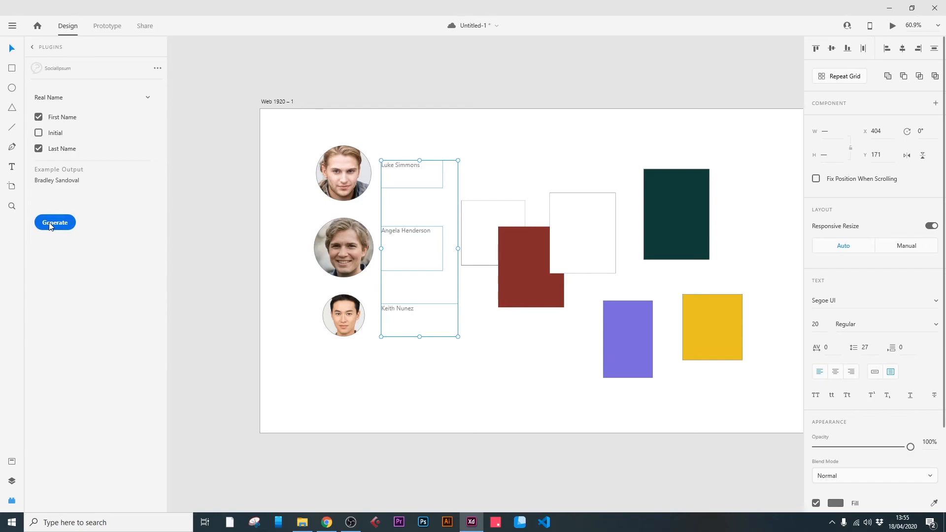
Replace the text boxes' content with generated Username content, using a first name as the prefix.
click(148, 98)
click(92, 79)
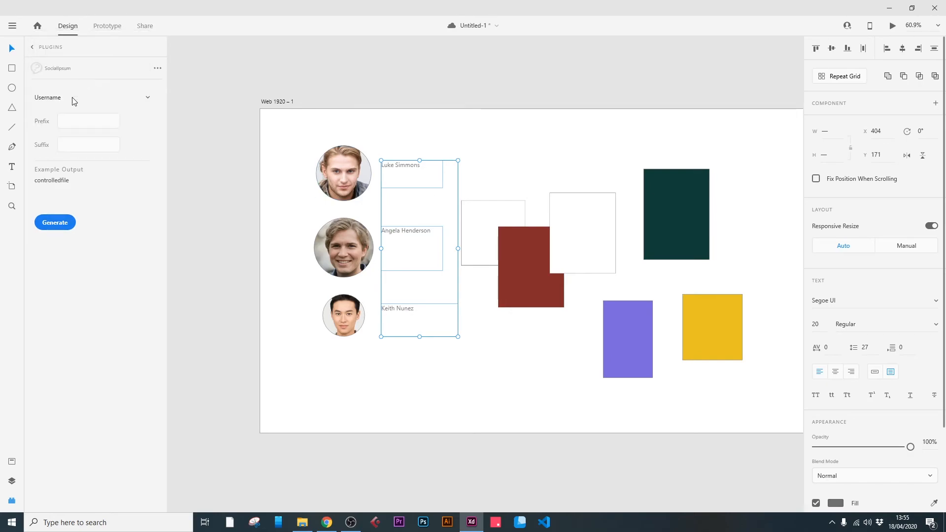
click(83, 121)
text(Goncalo)
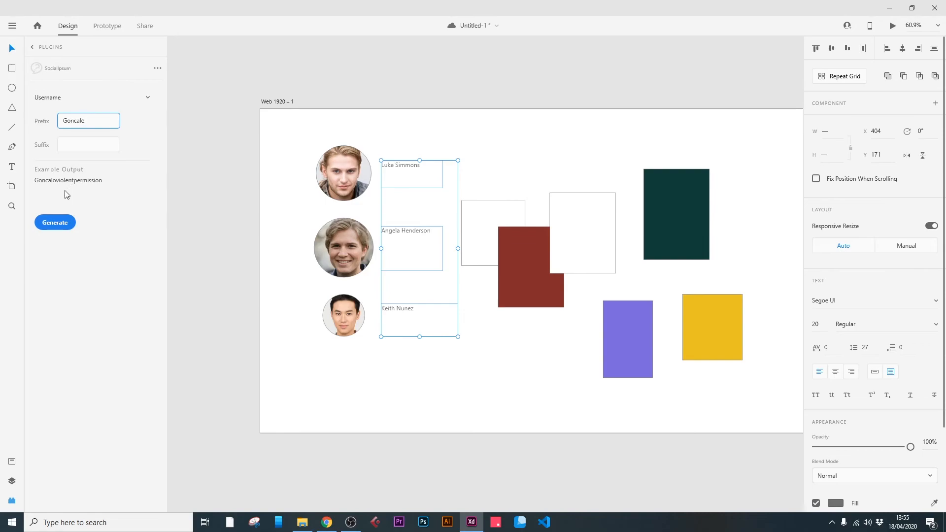
click(59, 224)
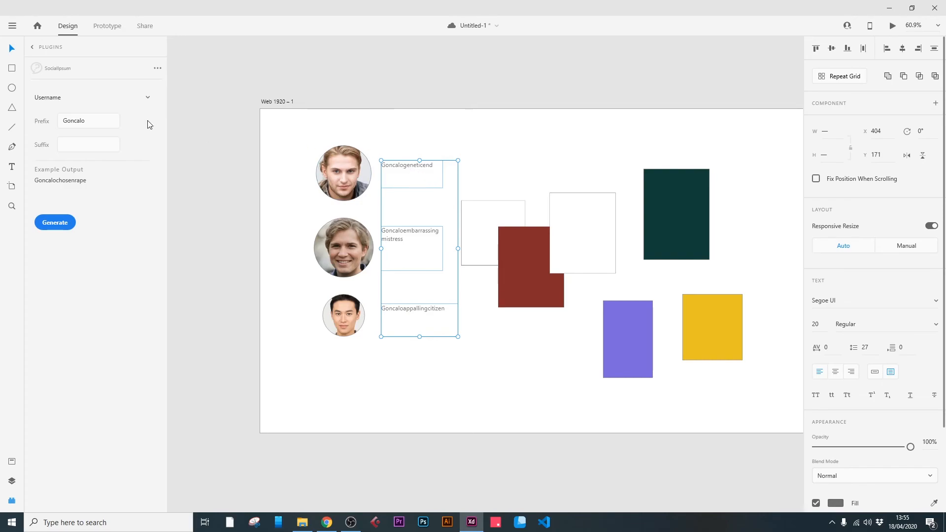
Fill the three text boxes with Short Text content at 15% emoji frequency, and save the document.
click(147, 97)
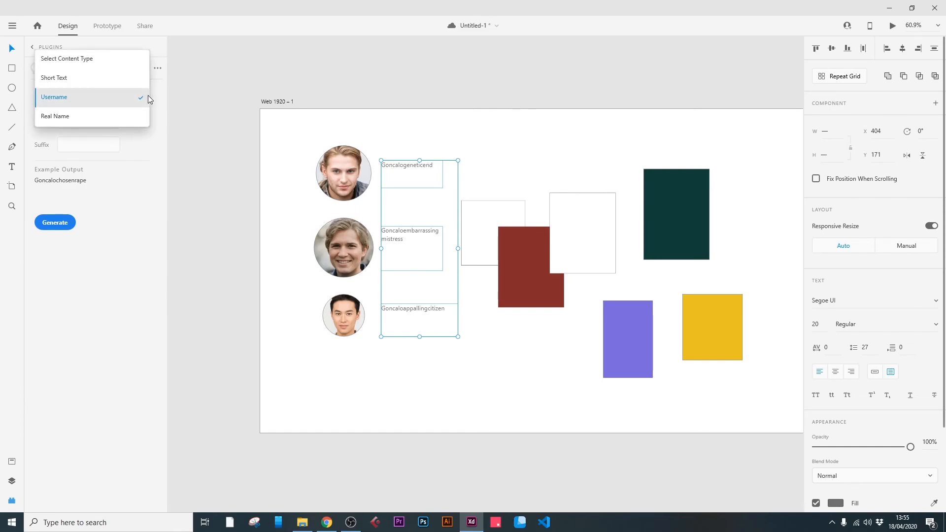
click(104, 79)
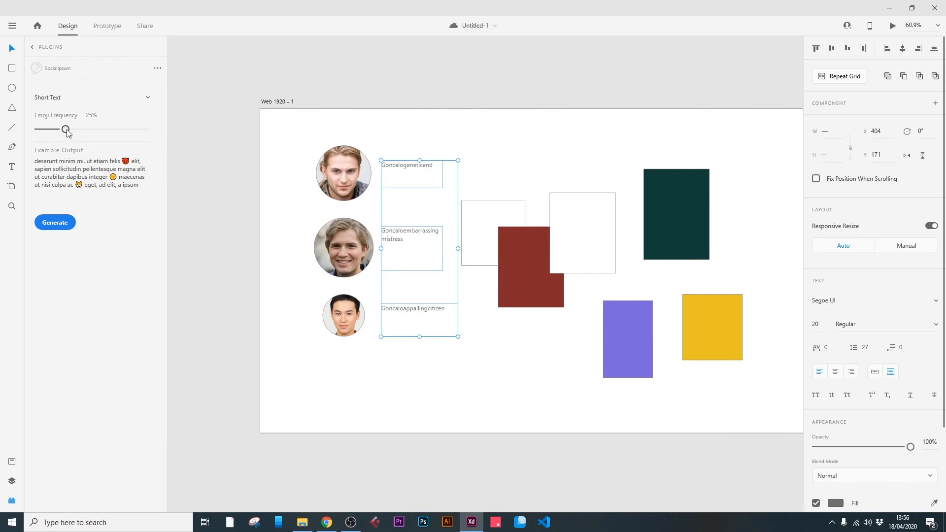
drag(67, 132, 44, 138)
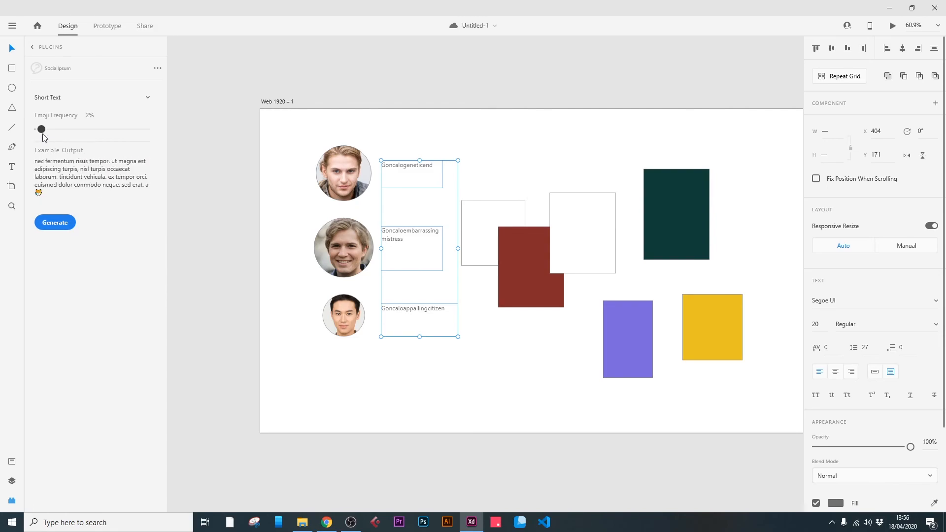
mouse_move(43, 138)
mouse_down()
mouse_move(150, 130)
mouse_move(36, 130)
mouse_move(55, 129)
mouse_up()
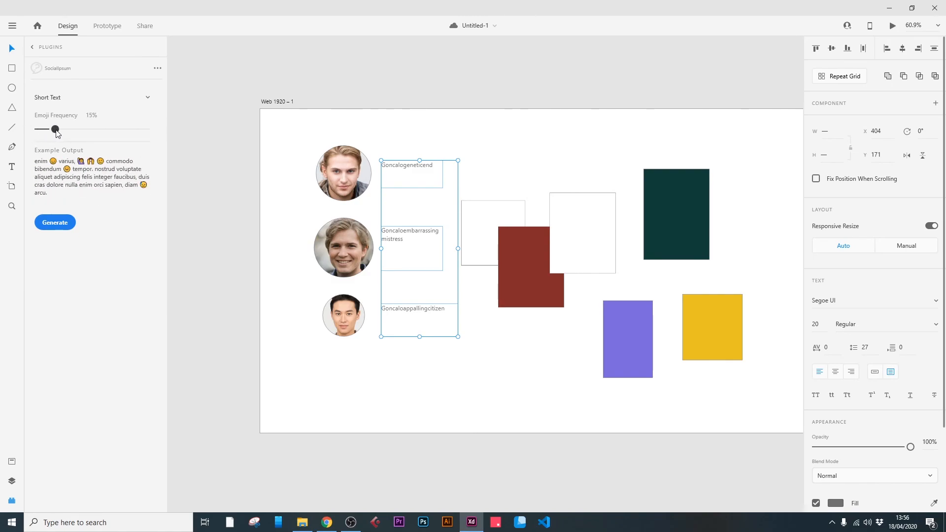
click(56, 226)
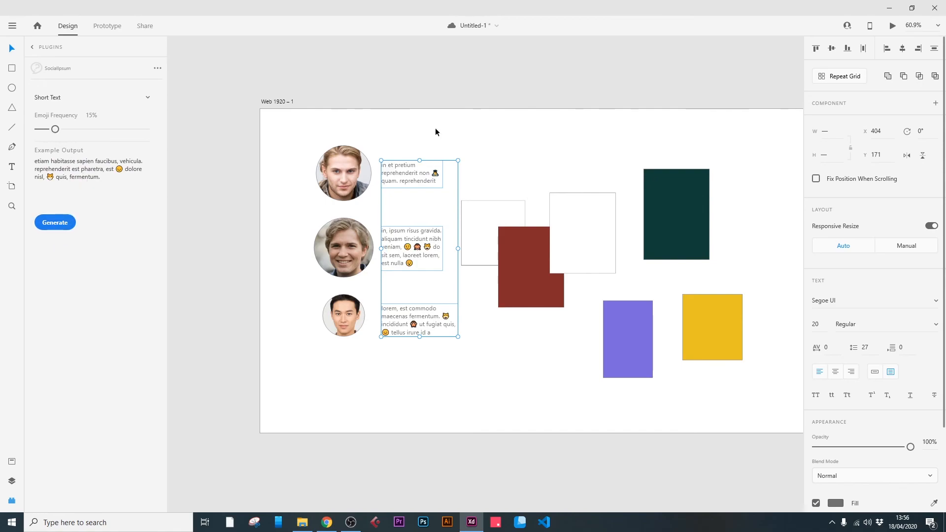
scroll(492, 116, right, 3)
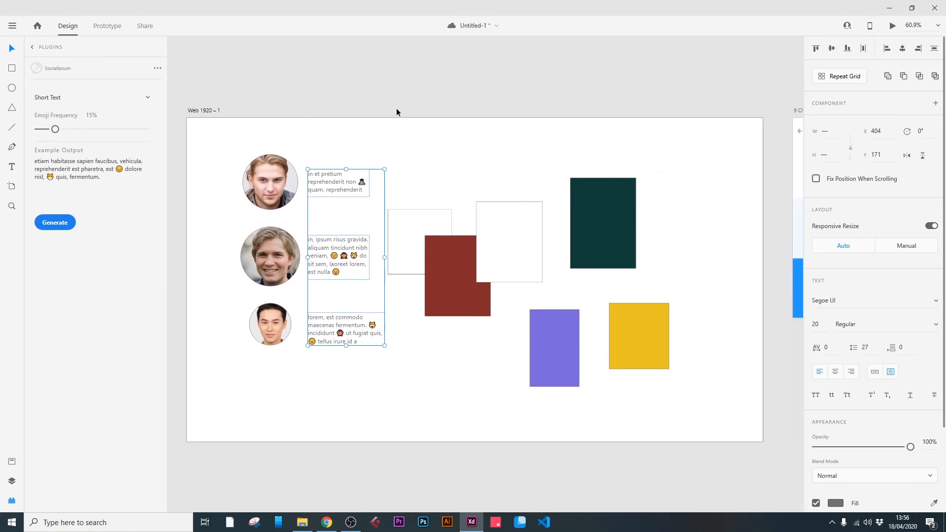
key(ctrl+s)
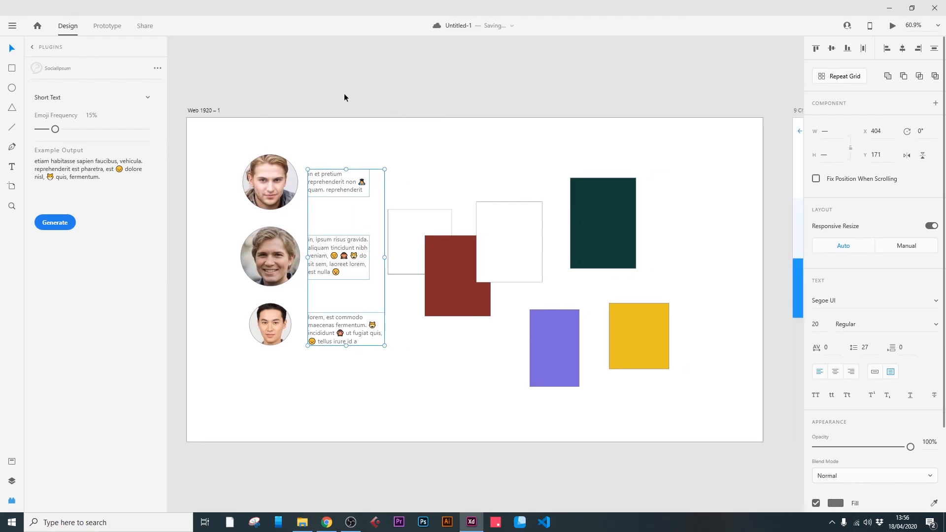